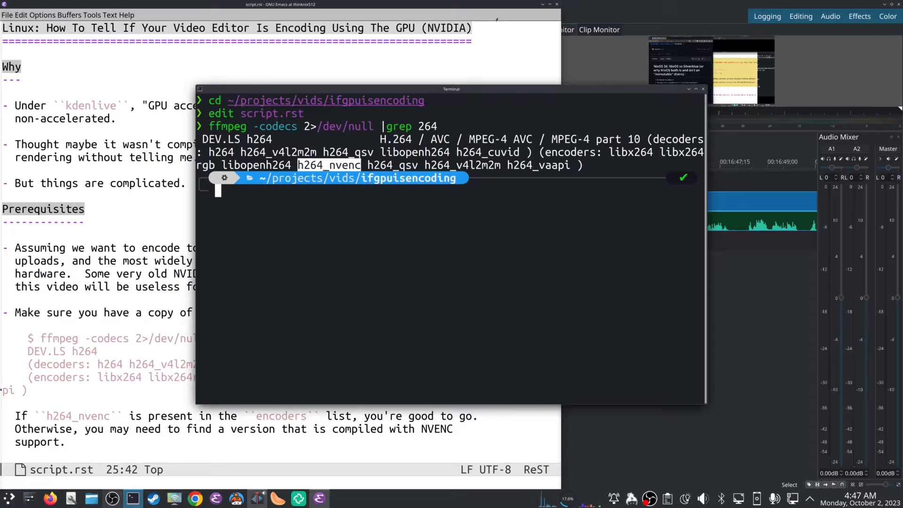
- Bring the script.rst notes forward and read the prerequisites through to the nvtop installation item
{"action": "left_click", "coordinate": [501, 11]}
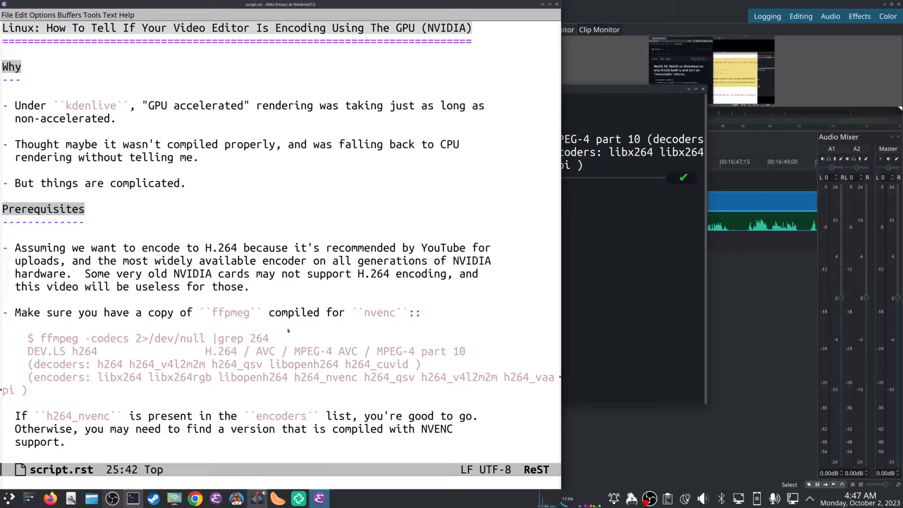
{"action": "left_click", "coordinate": [274, 336]}
{"action": "key", "text": "Down"}
{"action": "key", "text": "Down"}
{"action": "key", "text": "Down"}
{"action": "key", "text": "Down"}
{"action": "key", "text": "Down"}
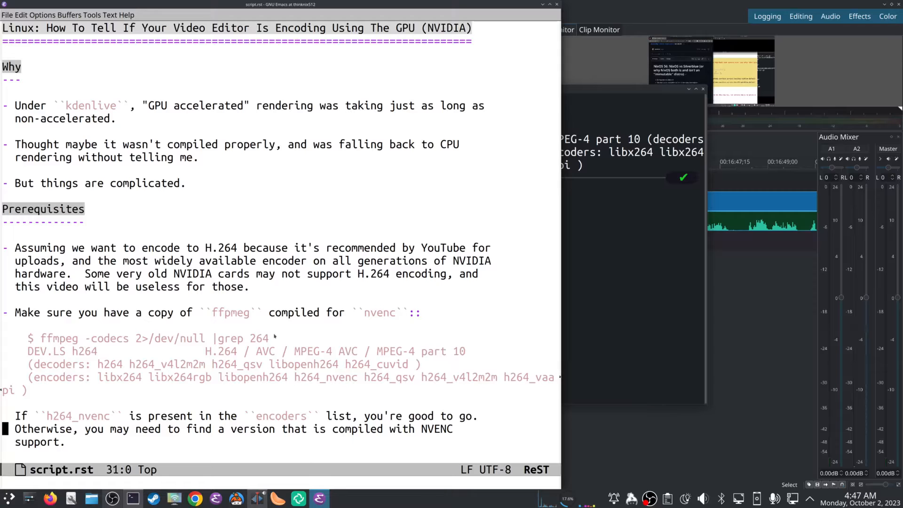
{"action": "key", "text": "Down"}
{"action": "key", "text": "Down"}
{"action": "key", "text": "Down"}
{"action": "key", "text": "Down"}
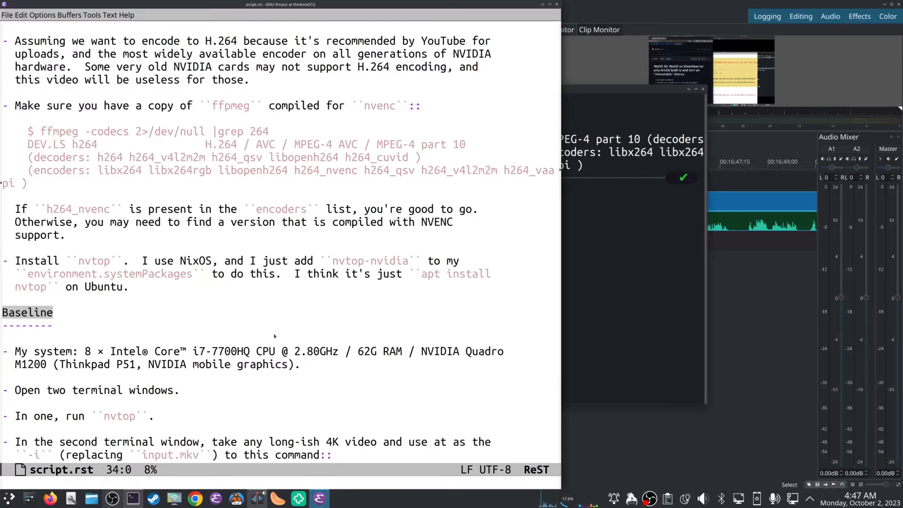
- Bring the terminal window forward and move it to the right so it covers less of the script notes
{"action": "left_click", "coordinate": [663, 330]}
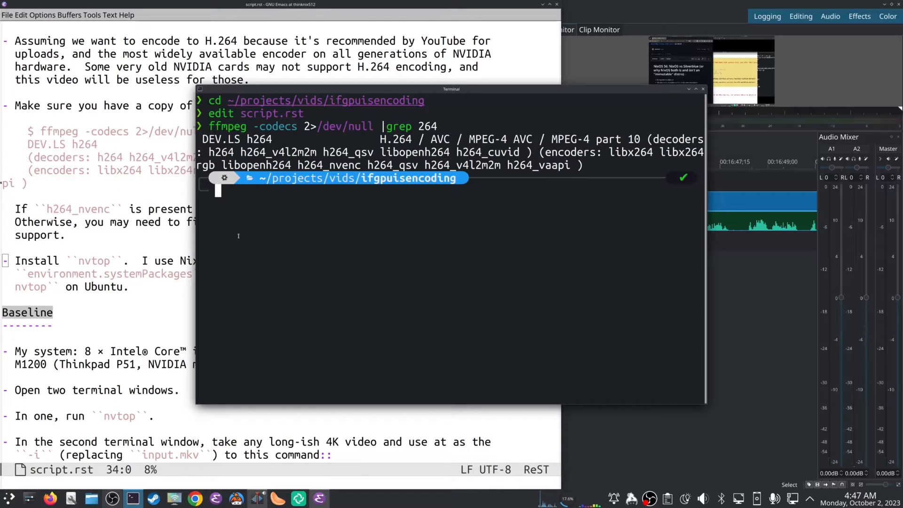
{"action": "left_click_drag", "start_coordinate": [319, 93], "coordinate": [498, 124]}
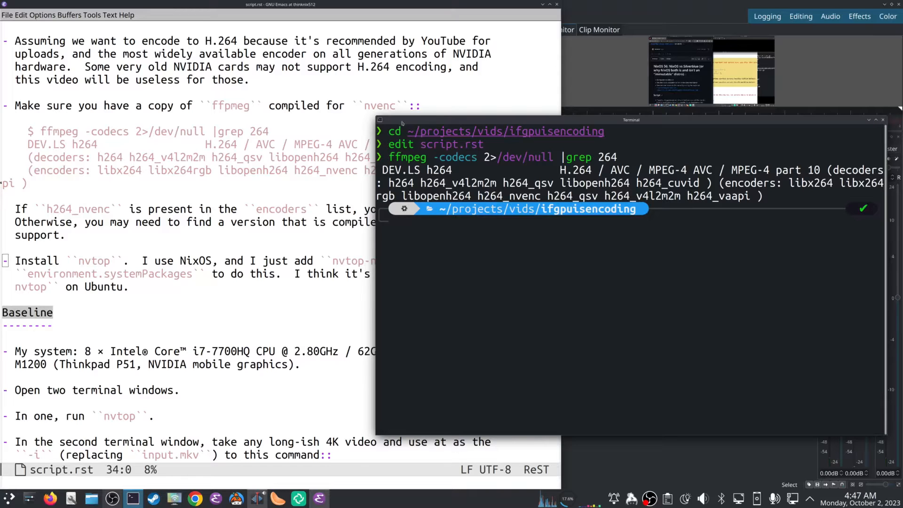
{"action": "mouse_move", "coordinate": [404, 121]}
{"action": "left_mouse_down"}
{"action": "mouse_move", "coordinate": [497, 127]}
{"action": "mouse_move", "coordinate": [416, 108]}
{"action": "left_mouse_up"}
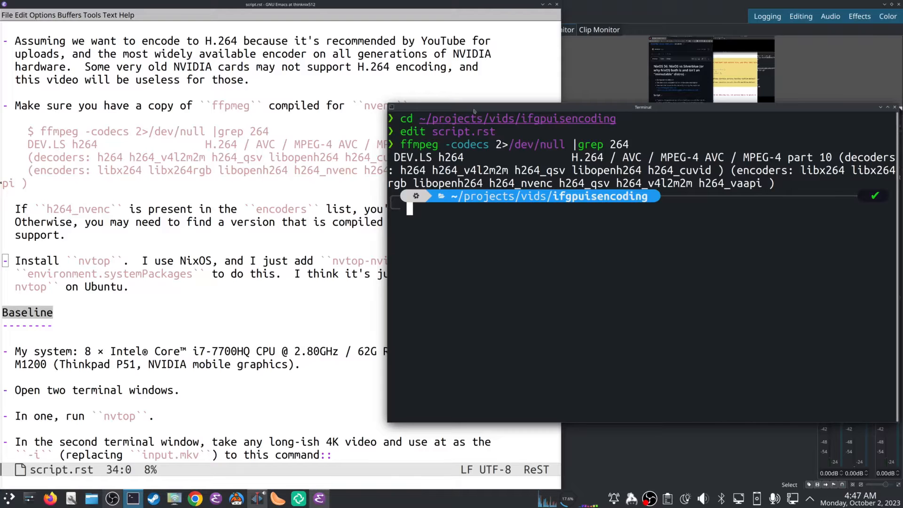
{"action": "left_click_drag", "start_coordinate": [475, 111], "coordinate": [459, 109]}
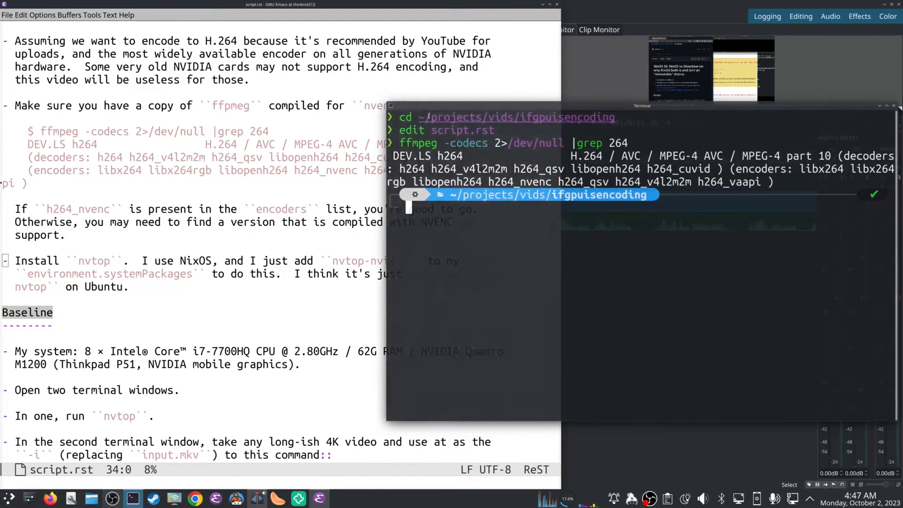
- Read the system specification in the Baseline section of script.rst, through to the item about opening two terminal windows
{"action": "left_click", "coordinate": [171, 350]}
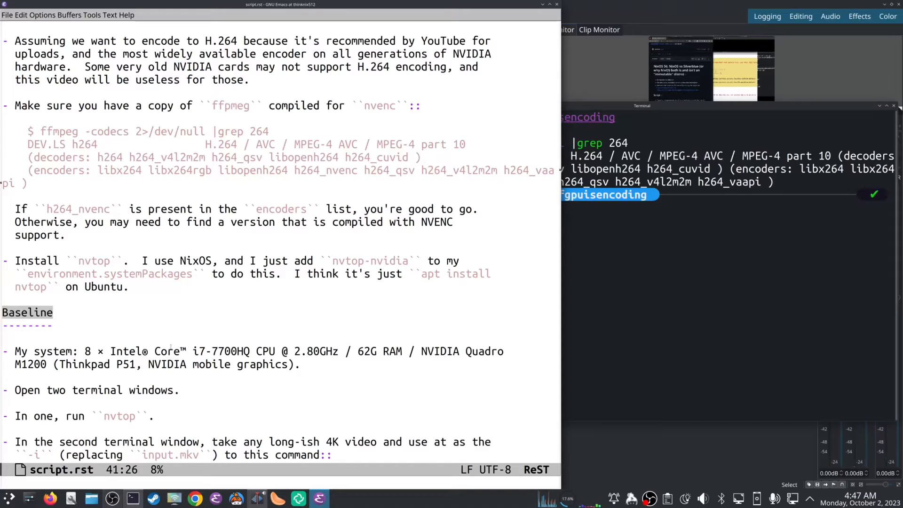
{"action": "key", "text": "Left"}
{"action": "key", "text": "Left"}
{"action": "key", "text": "Left"}
{"action": "key", "text": "Left"}
{"action": "key", "text": "Left"}
{"action": "key", "text": "Left"}
{"action": "key", "text": "Left"}
{"action": "key", "text": "Left"}
{"action": "key", "text": "Left"}
{"action": "key", "text": "Left"}
{"action": "key", "text": "Left"}
{"action": "key", "text": "Left"}
{"action": "key", "text": "Left"}
{"action": "key", "text": "Right"}
{"action": "key", "text": "Right"}
{"action": "key", "text": "Right"}
{"action": "key", "text": "Right"}
{"action": "key", "text": "Right"}
{"action": "key", "text": "Right"}
{"action": "key", "text": "Right"}
{"action": "key", "text": "Right"}
{"action": "key", "text": "Right"}
{"action": "key", "text": "Right"}
{"action": "key", "text": "Right"}
{"action": "key", "text": "Right"}
{"action": "key", "text": "Right"}
{"action": "key", "text": "Right"}
{"action": "key", "text": "Right"}
{"action": "key", "text": "Right"}
{"action": "key", "text": "Right"}
{"action": "key", "text": "Right"}
{"action": "key", "text": "Right"}
{"action": "key", "text": "Right"}
{"action": "key", "text": "Right"}
{"action": "key", "text": "Right"}
{"action": "key", "text": "Right"}
{"action": "key", "text": "Right"}
{"action": "key", "text": "Right"}
{"action": "key", "text": "Right"}
{"action": "key", "text": "Right"}
{"action": "key", "text": "Right"}
{"action": "key", "text": "Right"}
{"action": "key", "text": "Right"}
{"action": "key", "text": "Right"}
{"action": "key", "text": "Right"}
{"action": "key", "text": "Right"}
{"action": "key", "text": "Right"}
{"action": "key", "text": "Right"}
{"action": "key", "text": "Right"}
{"action": "key", "text": "Down"}
{"action": "key", "text": "Up"}
{"action": "key", "text": "Right"}
{"action": "key", "text": "Right"}
{"action": "key", "text": "Right"}
{"action": "key", "text": "Right"}
{"action": "key", "text": "Right"}
{"action": "key", "text": "Right"}
{"action": "key", "text": "Right"}
{"action": "key", "text": "Right"}
{"action": "key", "text": "Right"}
{"action": "key", "text": "Right"}
{"action": "key", "text": "Right"}
{"action": "key", "text": "Right"}
{"action": "key", "text": "Right"}
{"action": "key", "text": "Right"}
{"action": "key", "text": "Right"}
{"action": "key", "text": "Right"}
{"action": "key", "text": "Right"}
{"action": "key", "text": "Right"}
{"action": "key", "text": "Right"}
{"action": "key", "text": "Right"}
{"action": "key", "text": "Right"}
{"action": "key", "text": "Left"}
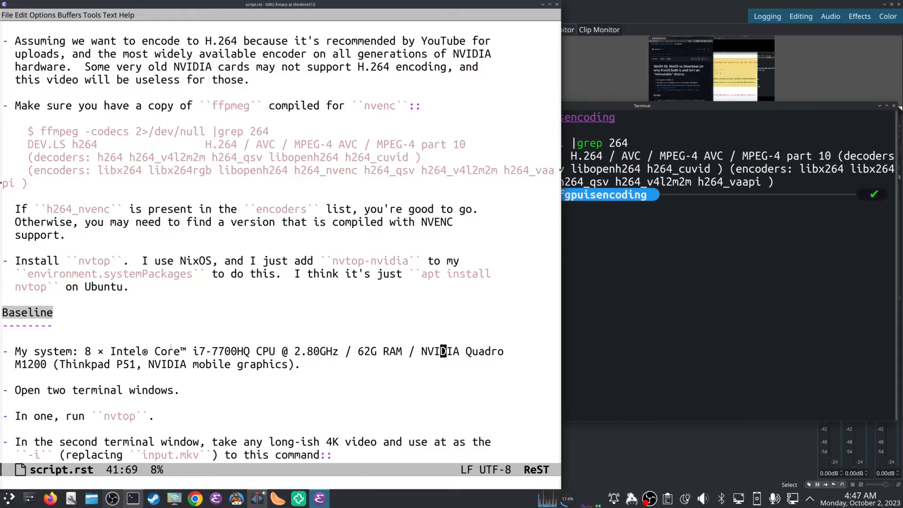
{"action": "key", "text": "Left"}
{"action": "key", "text": "Left"}
{"action": "key", "text": "Left"}
{"action": "key", "text": "Down"}
{"action": "key", "text": "Down"}
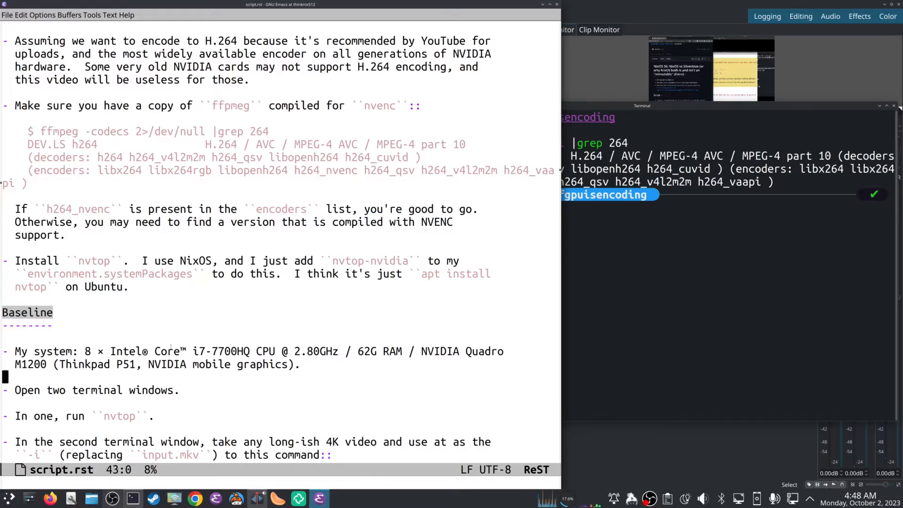
{"action": "key", "text": "Up"}
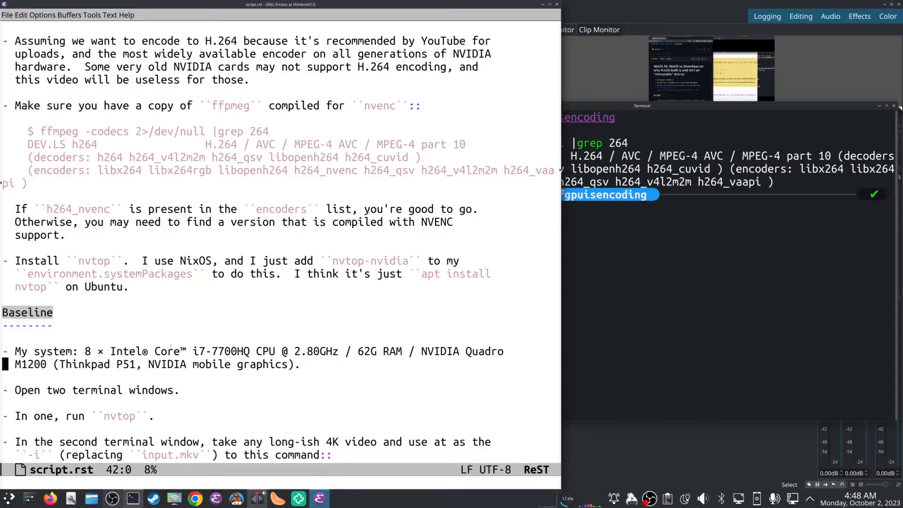
{"action": "key", "text": "Down"}
{"action": "key", "text": "Down"}
- Run nvtop in the terminal and enlarge its window to show more of the GPU graph and process list
{"action": "left_click", "coordinate": [649, 251]}
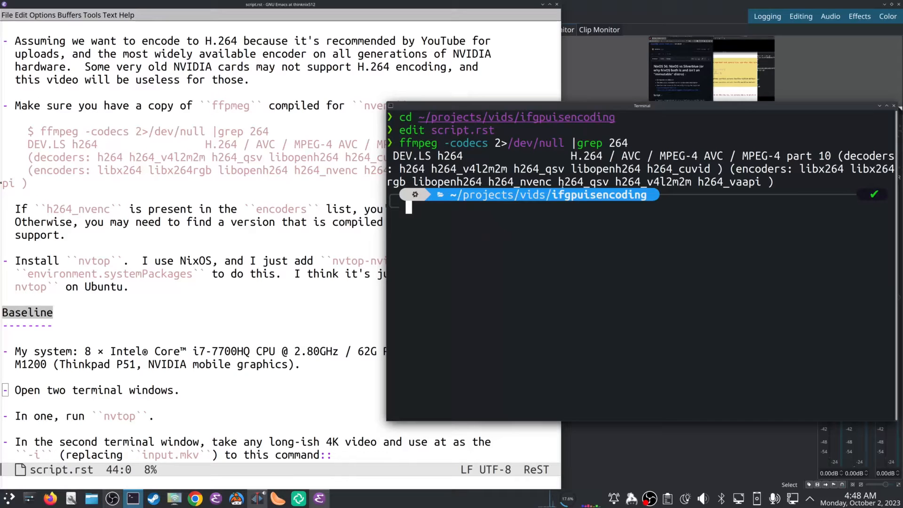
{"action": "type", "text": "nvtop"}
{"action": "key", "text": "Return"}
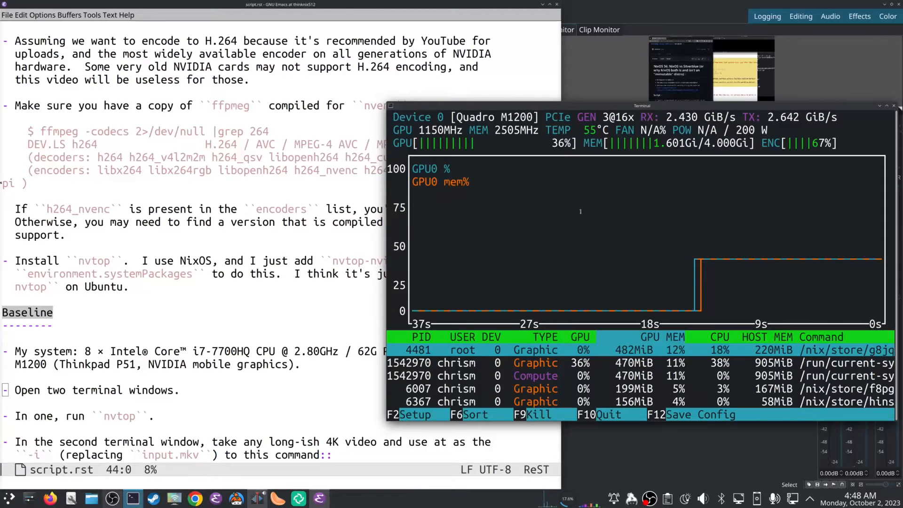
{"action": "left_click_drag", "start_coordinate": [393, 102], "coordinate": [141, 66]}
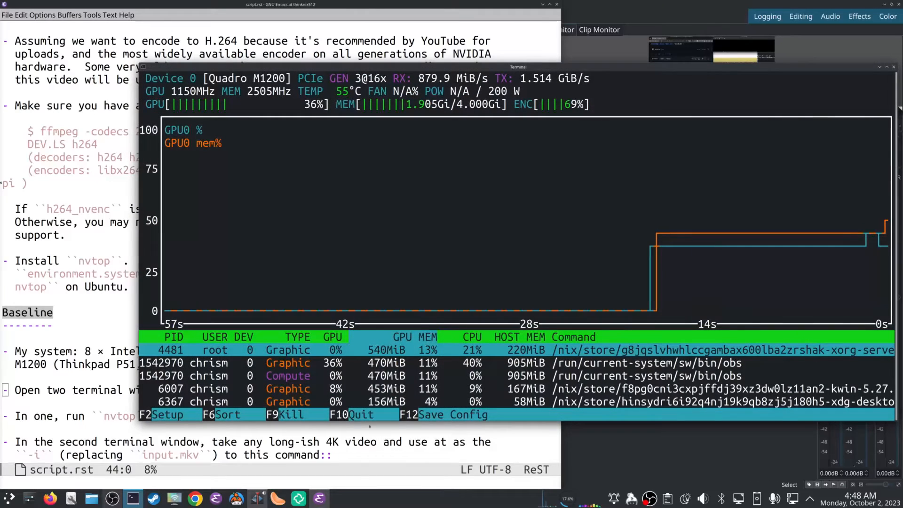
{"action": "left_click_drag", "start_coordinate": [417, 419], "coordinate": [418, 433]}
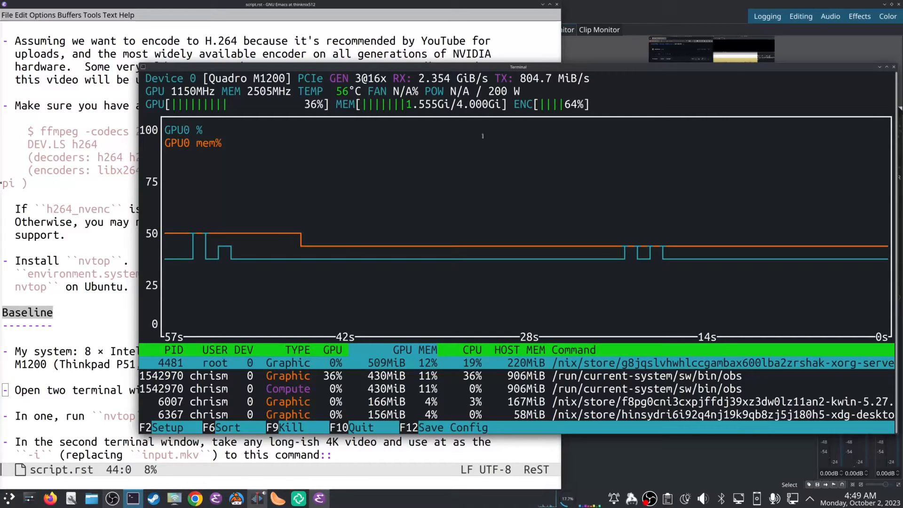
- Open a second terminal window and change its directory to /etc/nixos/videos/immutable
{"action": "left_click", "coordinate": [104, 284]}
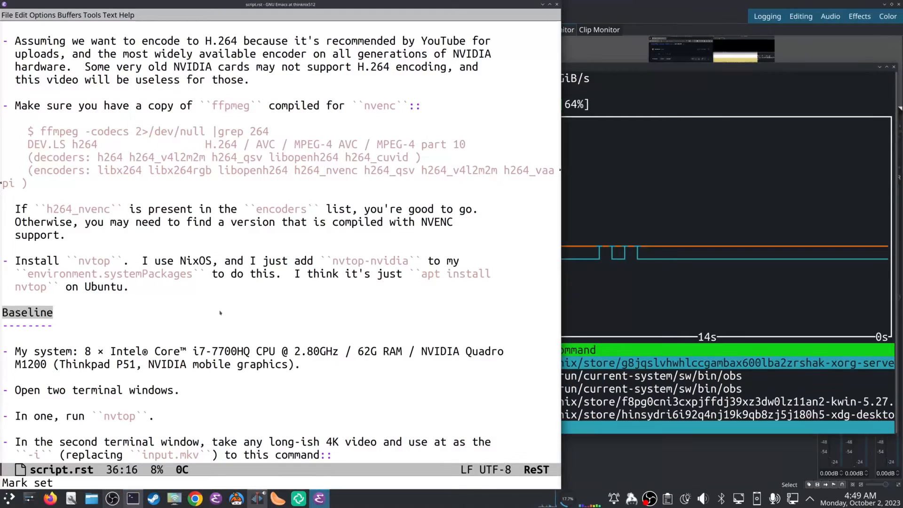
{"action": "left_click", "coordinate": [627, 278]}
{"action": "key", "text": "ctrl+alt+t"}
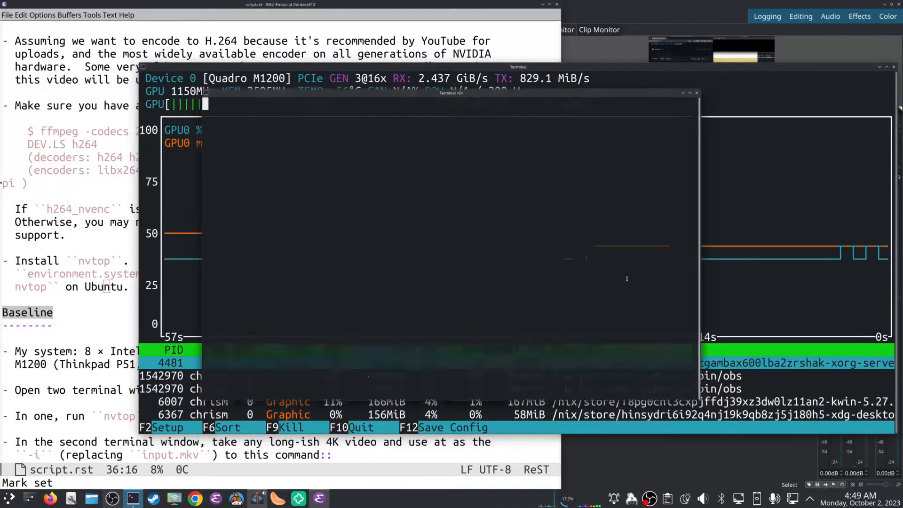
{"action": "type", "text": "cd /etc/"}
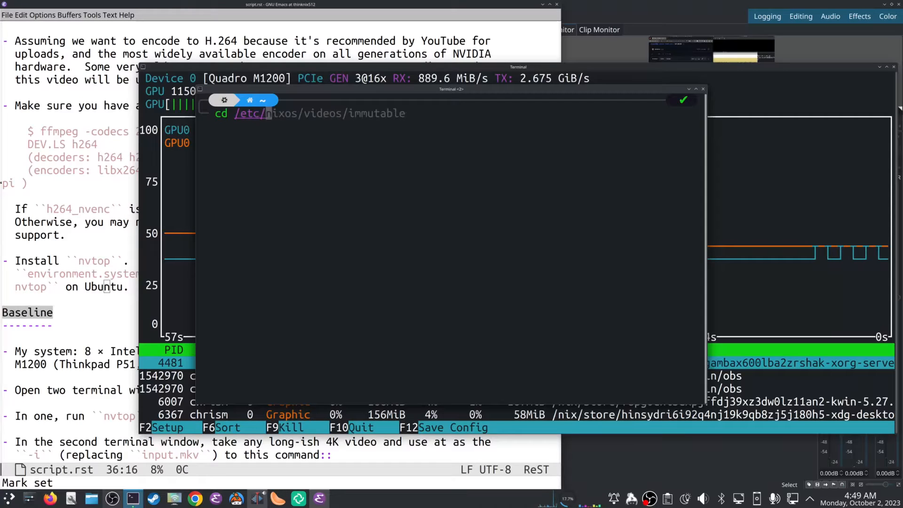
{"action": "key", "text": "Right"}
{"action": "key", "text": "Return"}
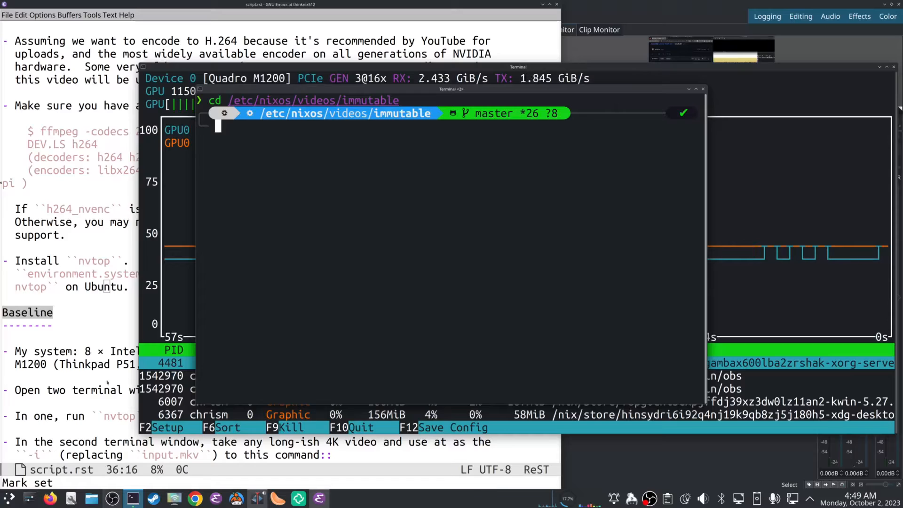
- Copy the full ffmpeg h264_nvenc command line from the Baseline section of script.rst
{"action": "left_click", "coordinate": [82, 309]}
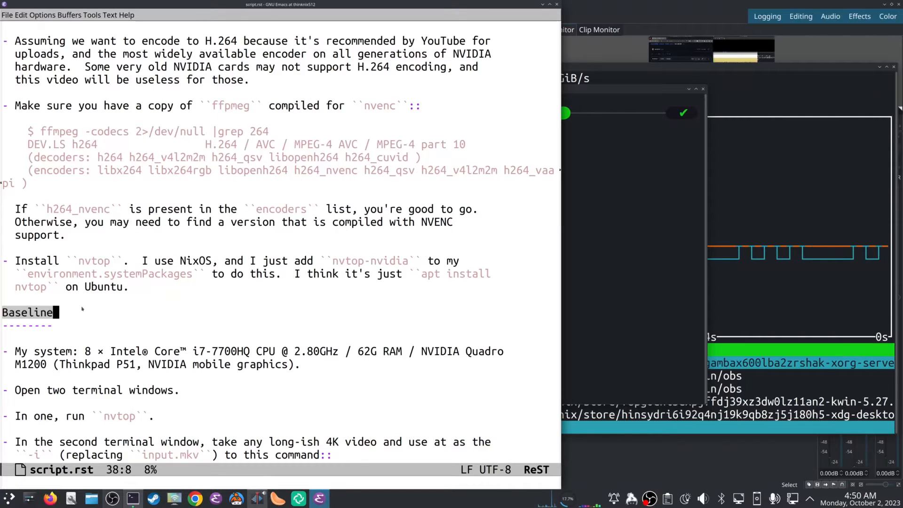
{"action": "key", "text": "Down"}
{"action": "key", "text": "Down"}
{"action": "key", "text": "Down"}
{"action": "key", "text": "Down"}
{"action": "key", "text": "Down"}
{"action": "key", "text": "Down"}
{"action": "key", "text": "Down"}
{"action": "key", "text": "Down"}
{"action": "key", "text": "Down"}
{"action": "key", "text": "Down"}
{"action": "key", "text": "Down"}
{"action": "key", "text": "Down"}
{"action": "key", "text": "Down"}
{"action": "key", "text": "Down"}
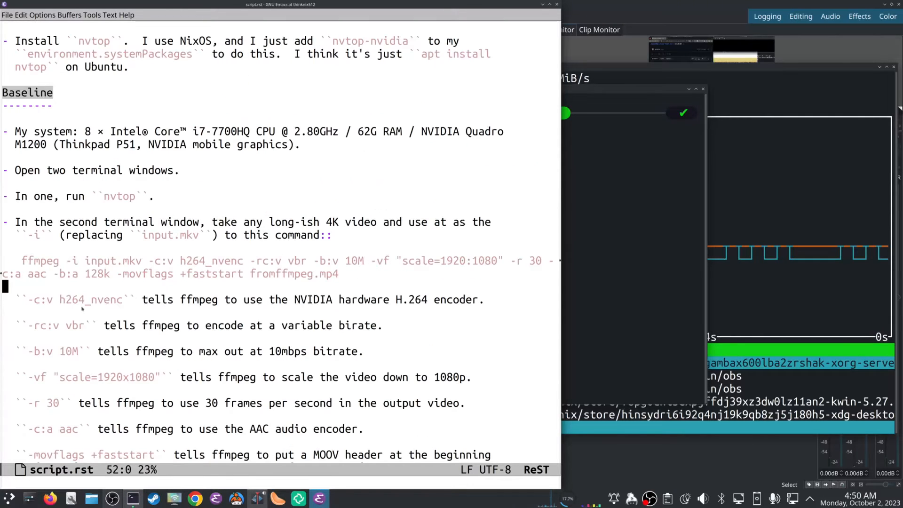
{"action": "key", "text": "Up"}
{"action": "key", "text": "ctrl+a"}
{"action": "key", "text": "ctrl+space"}
{"action": "key", "text": "ctrl+e"}
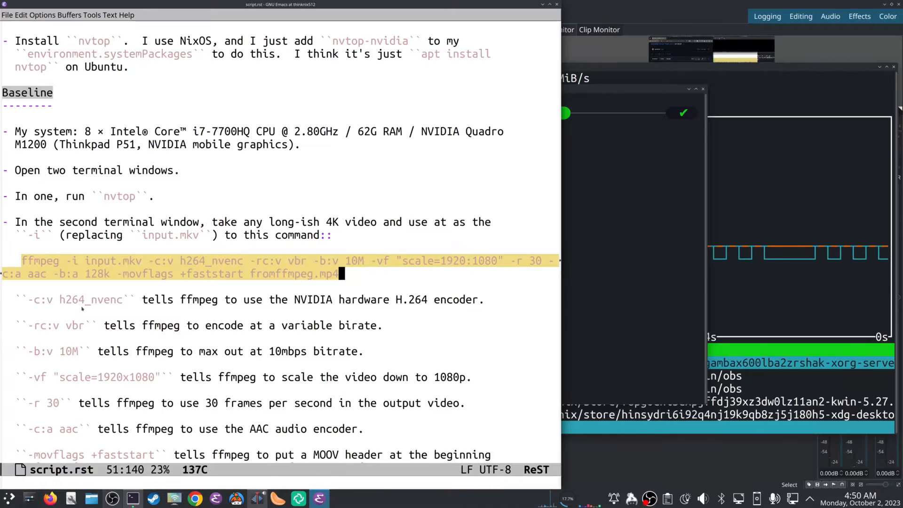
{"action": "key", "text": "alt+w"}
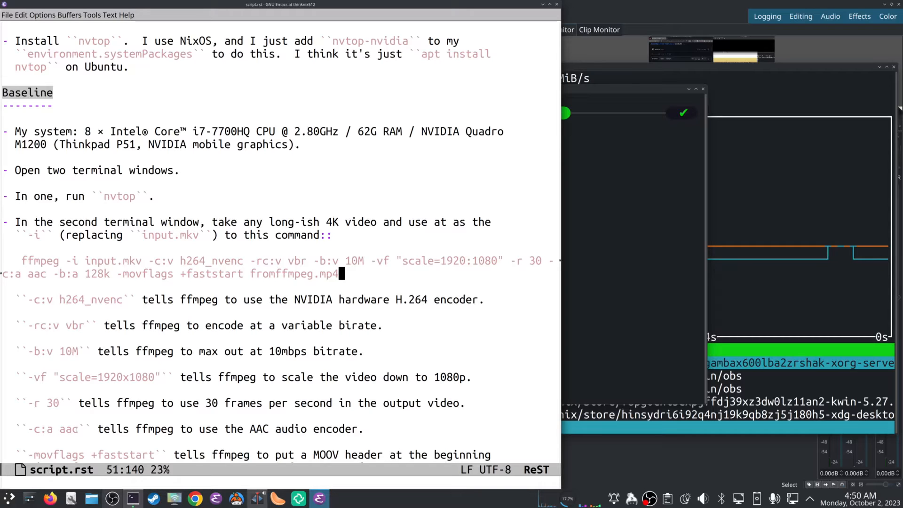
- Read the explanations of the ffmpeg options in script.rst, from -c:v h264_nvenc to the fromffmpeg.mp4 output file
{"action": "scroll", "coordinate": [278, 242], "scroll_direction": "down", "scroll_amount": 2}
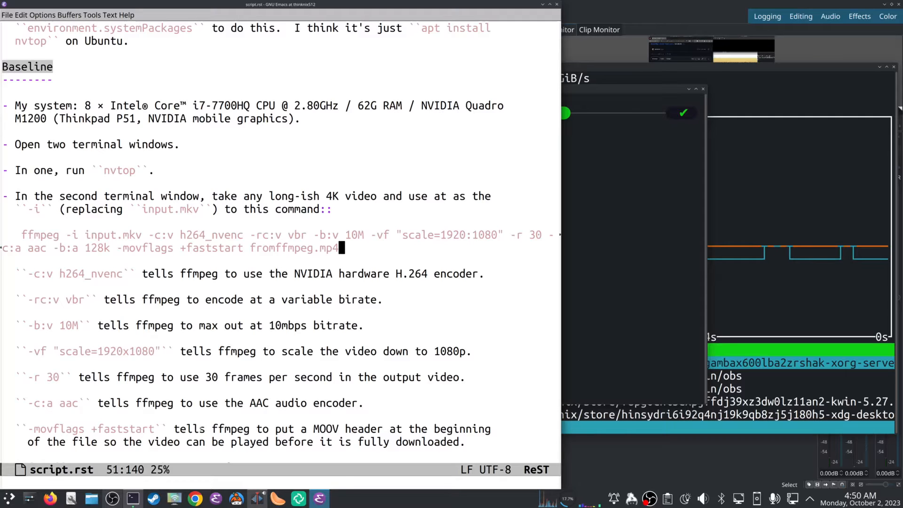
{"action": "key", "text": "Down"}
{"action": "key", "text": "Down"}
{"action": "key", "text": "Down"}
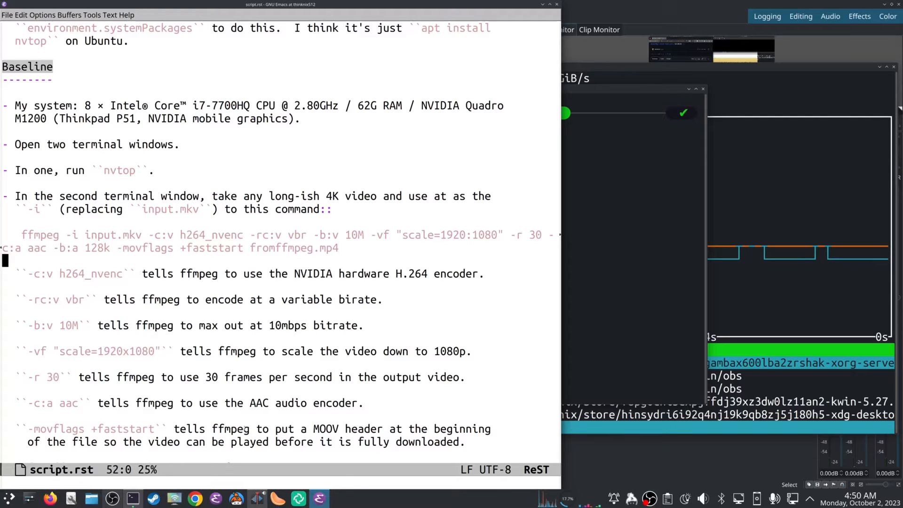
{"action": "key", "text": "Down"}
{"action": "key", "text": "Down"}
{"action": "key", "text": "Down"}
{"action": "key", "text": "Down"}
{"action": "key", "text": "Down"}
{"action": "key", "text": "Down"}
{"action": "key", "text": "Down"}
{"action": "key", "text": "Down"}
{"action": "key", "text": "Down"}
{"action": "key", "text": "Down"}
{"action": "key", "text": "Down"}
{"action": "key", "text": "Down"}
{"action": "key", "text": "Down"}
{"action": "key", "text": "Down"}
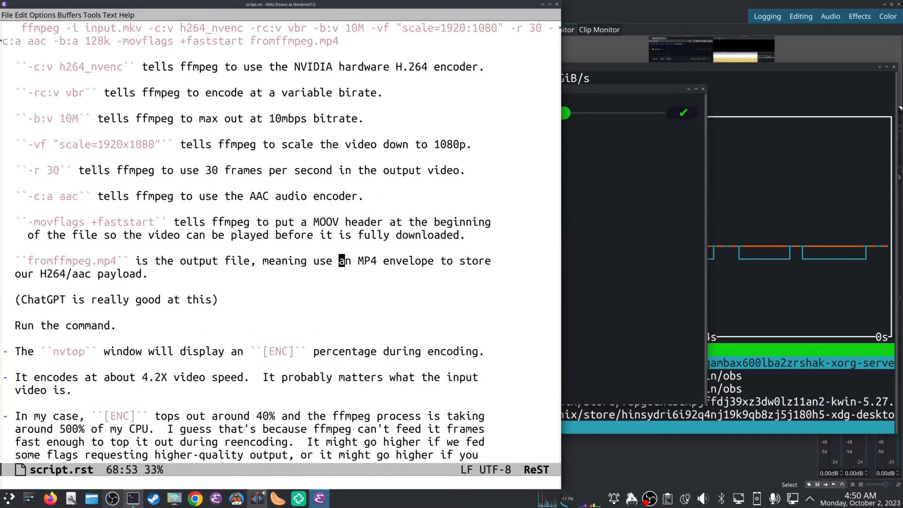
- Copy the full ffmpeg h264_nvenc command from script.rst again and paste it at the prompt of the /etc/nixos/videos/immutable terminal
{"action": "key", "text": "Down"}
{"action": "key", "text": "Up"}
{"action": "key", "text": "Up"}
{"action": "key", "text": "Up"}
{"action": "key", "text": "Up"}
{"action": "key", "text": "Up"}
{"action": "key", "text": "Up"}
{"action": "key", "text": "Up"}
{"action": "key", "text": "Up"}
{"action": "key", "text": "Up"}
{"action": "key", "text": "Up"}
{"action": "key", "text": "Up"}
{"action": "key", "text": "Up"}
{"action": "key", "text": "Up"}
{"action": "key", "text": "Up"}
{"action": "key", "text": "Up"}
{"action": "key", "text": "Up"}
{"action": "key", "text": "Up"}
{"action": "key", "text": "Up"}
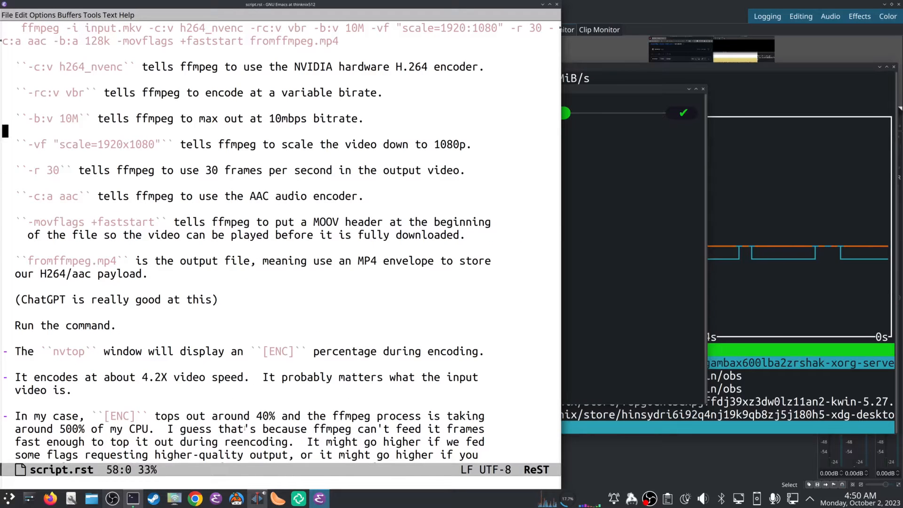
{"action": "key", "text": "Home"}
{"action": "key", "text": "Right"}
{"action": "key", "text": "Right"}
{"action": "key", "text": "Right"}
{"action": "key", "text": "ctrl+space"}
{"action": "key", "text": "End"}
{"action": "key", "text": "ctrl+c"}
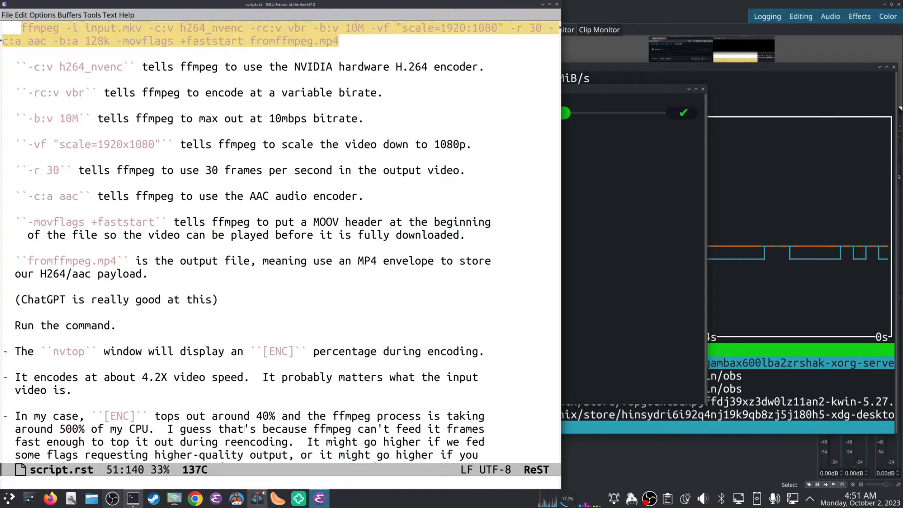
{"action": "key", "text": "alt+w"}
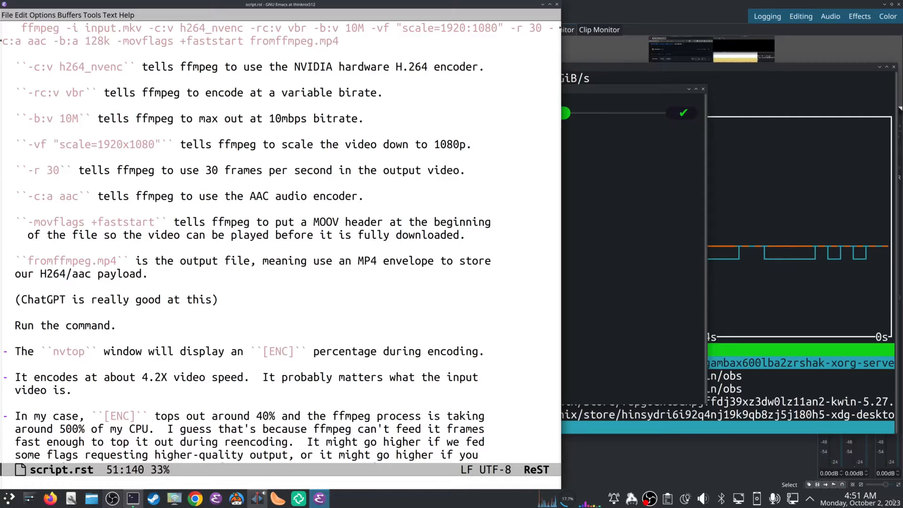
{"action": "left_click", "coordinate": [638, 324]}
{"action": "key", "text": "ctrl+shift+v"}
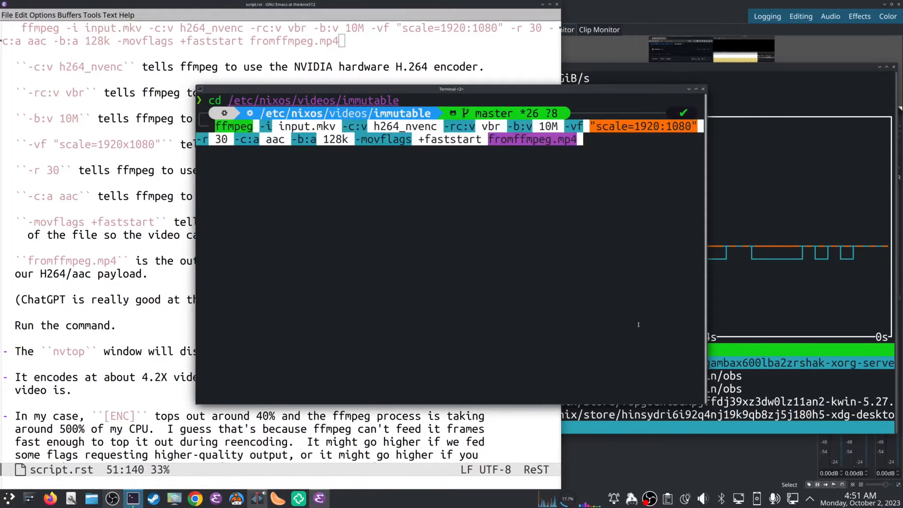
- Replace the placeholder input.mkv in the pasted ffmpeg command with the recording 2023-09-30\ 14-21-20.mkv
{"action": "key", "text": "ctrl+a"}
{"action": "key", "text": "Right"}
{"action": "key", "text": "Right"}
{"action": "key", "text": "Right"}
{"action": "key", "text": "Right"}
{"action": "key", "text": "Right"}
{"action": "key", "text": "Right"}
{"action": "key", "text": "Right"}
{"action": "key", "text": "Right"}
{"action": "key", "text": "Right"}
{"action": "key", "text": "Right"}
{"action": "key", "text": "Right"}
{"action": "key", "text": "Right"}
{"action": "key", "text": "Right"}
{"action": "key", "text": "Right"}
{"action": "key", "text": "Right"}
{"action": "key", "text": "ctrl+w"}
{"action": "type", "text": "2"}
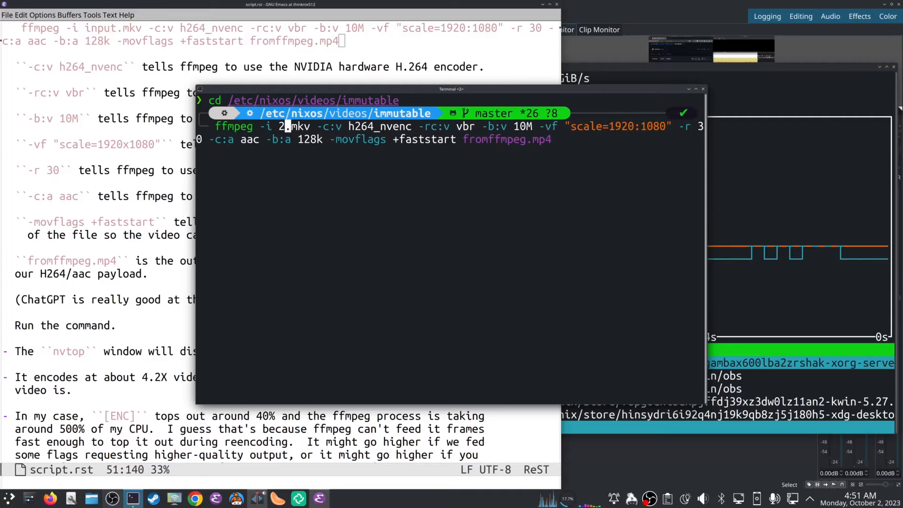
{"action": "type", "text": "0"}
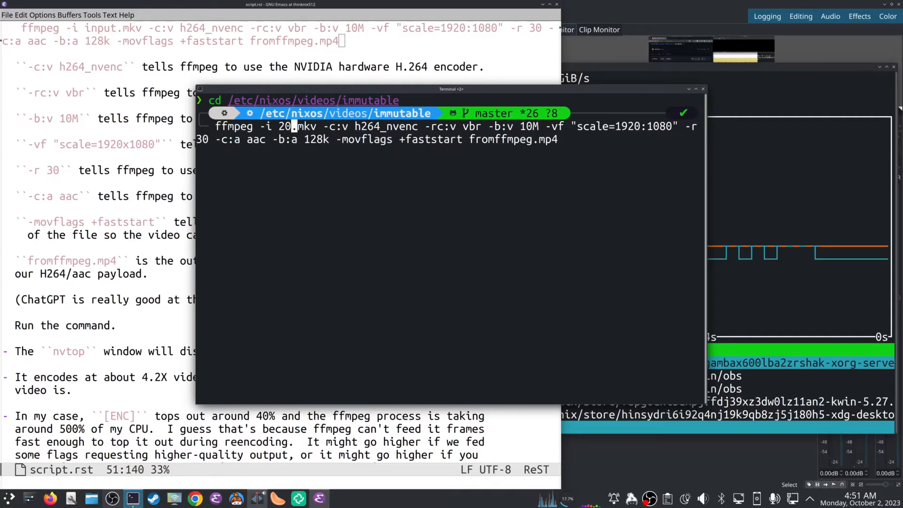
{"action": "key", "text": "Left"}
{"action": "key", "text": "Left"}
{"action": "type", "text": "./"}
{"action": "key", "text": "Right"}
{"action": "key", "text": "Right"}
{"action": "key", "text": "Right"}
{"action": "key", "text": "Right"}
{"action": "key", "text": "Right"}
{"action": "key", "text": "Right"}
{"action": "key", "text": "BackSpace"}
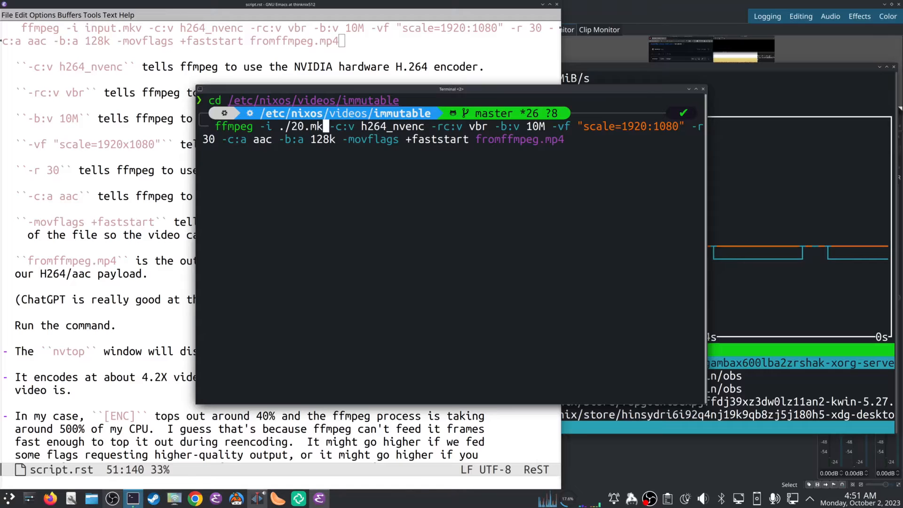
{"action": "key", "text": "BackSpace"}
{"action": "key", "text": "BackSpace"}
{"action": "key", "text": "BackSpace"}
{"action": "key", "text": "BackSpace"}
{"action": "key", "text": "BackSpace"}
{"action": "key", "text": "BackSpace"}
{"action": "key", "text": "BackSpace"}
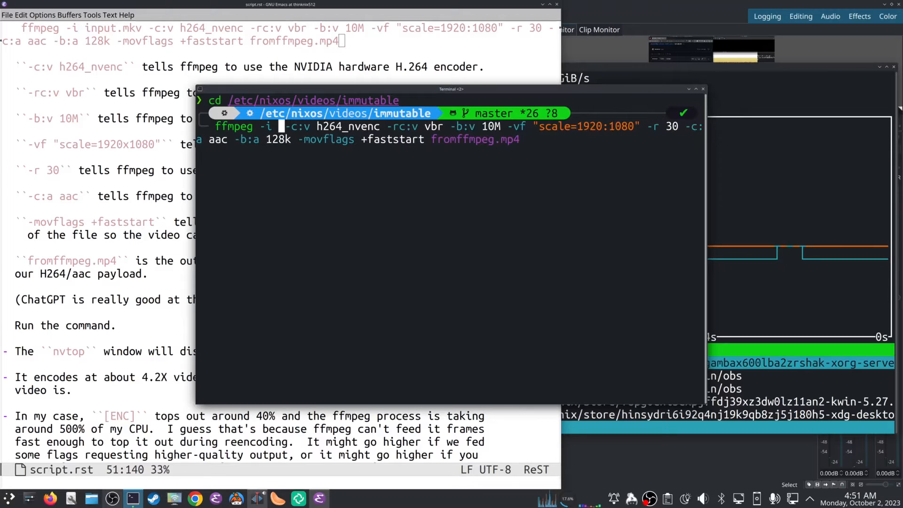
{"action": "type", "text": "20"}
{"action": "key", "text": "Tab"}
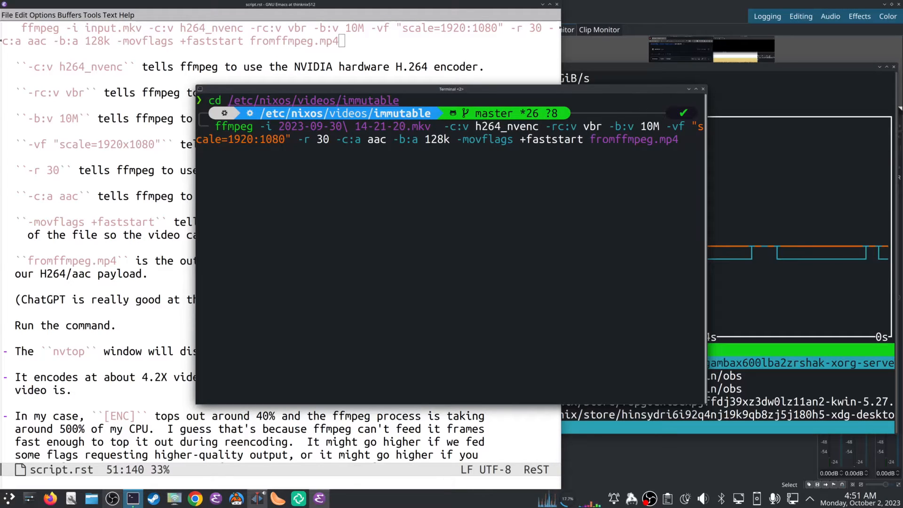
{"action": "key", "text": "BackSpace"}
- Change the output file name at the end of the ffmpeg command to tmp.mp4
{"action": "key", "text": "End"}
{"action": "key", "text": "Left"}
{"action": "key", "text": "Left"}
{"action": "key", "text": "Left"}
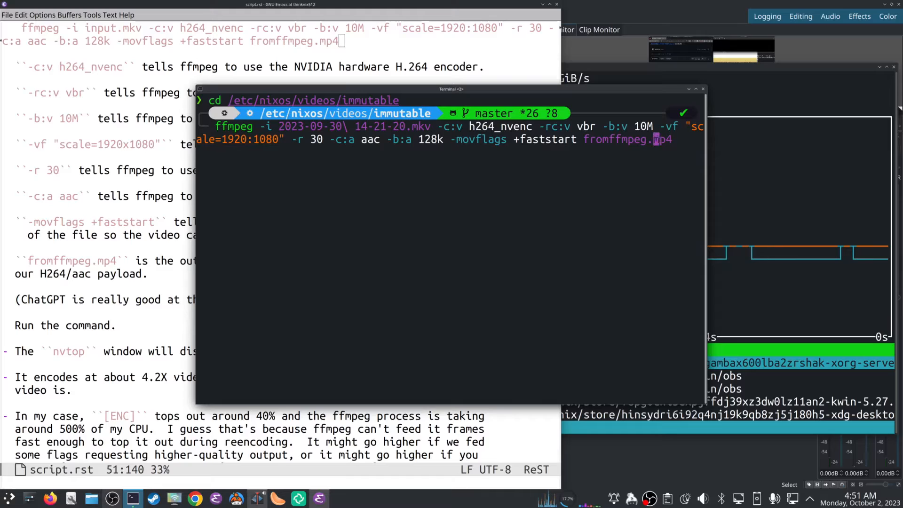
{"action": "key", "text": "Left"}
{"action": "key", "text": "BackSpace"}
{"action": "key", "text": "BackSpace"}
{"action": "key", "text": "BackSpace"}
{"action": "key", "text": "BackSpace"}
{"action": "key", "text": "BackSpace"}
{"action": "key", "text": "BackSpace"}
{"action": "key", "text": "BackSpace"}
{"action": "key", "text": "BackSpace"}
{"action": "key", "text": "BackSpace"}
{"action": "key", "text": "BackSpace"}
{"action": "type", "text": "tmp"}
{"action": "key", "text": "End"}
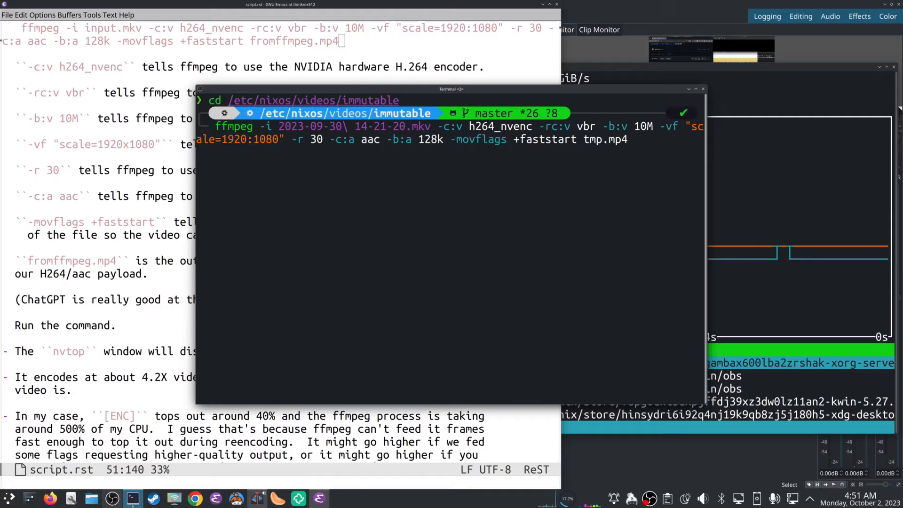
- Run the h264_nvenc encode while watching GPU and ENC usage in nvtop, and interrupt it after a short while
{"action": "key", "text": "Return"}
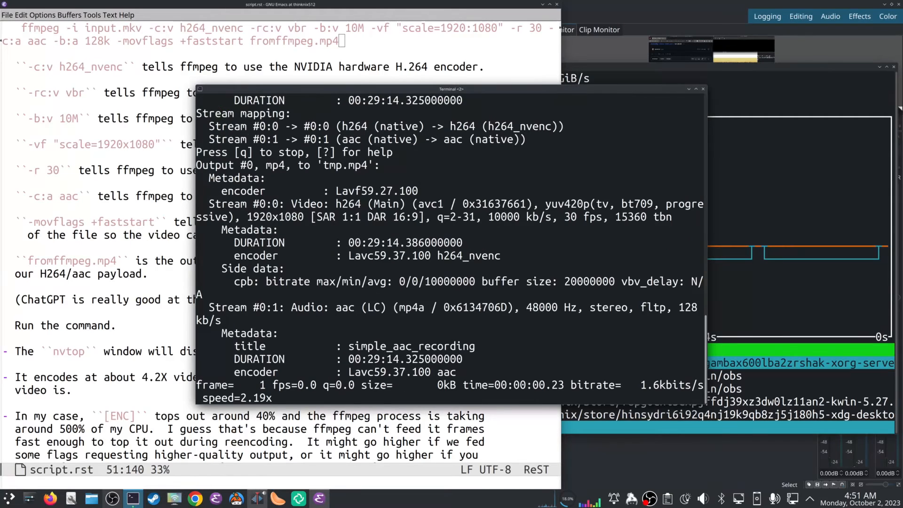
{"action": "left_click", "coordinate": [749, 272]}
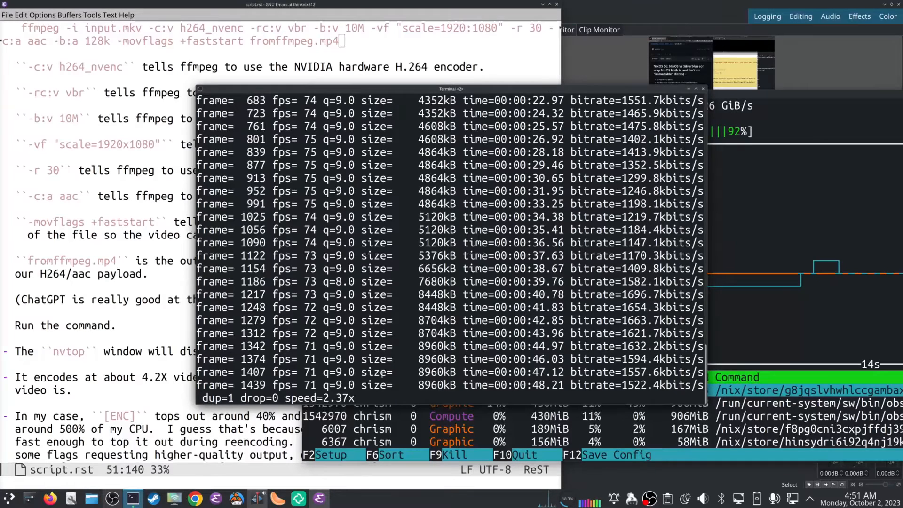
{"action": "key", "text": "ctrl+c"}
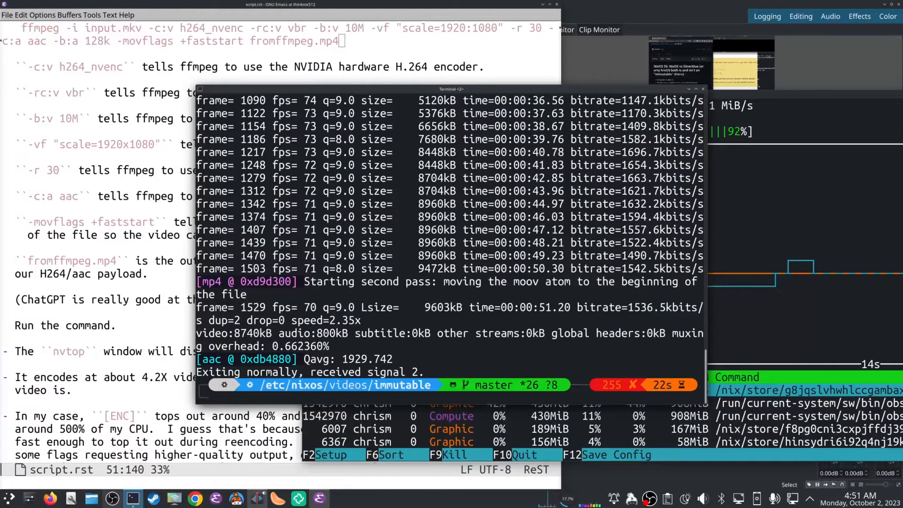
- Go over the script.rst notes on nvtop's ENC percentage and encoding speed, and recall the last ffmpeg command in the second terminal
{"action": "left_click", "coordinate": [160, 248]}
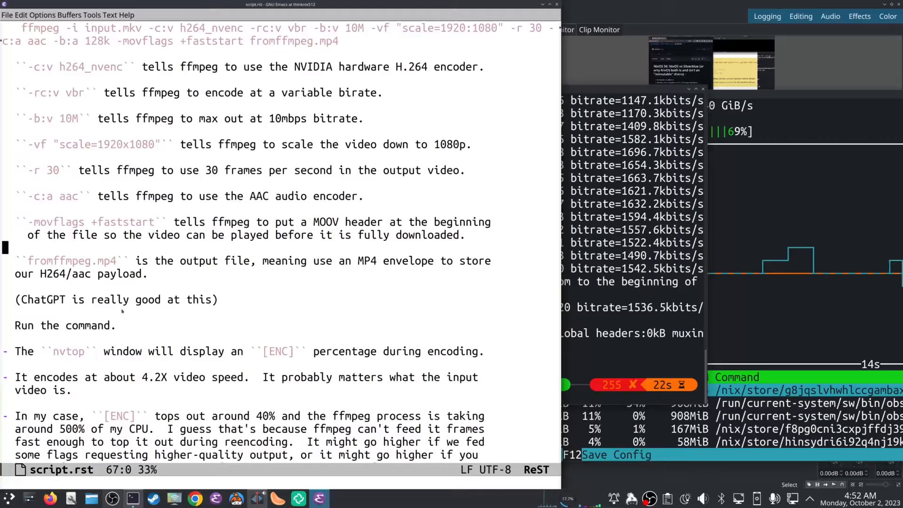
{"action": "left_click", "coordinate": [112, 331]}
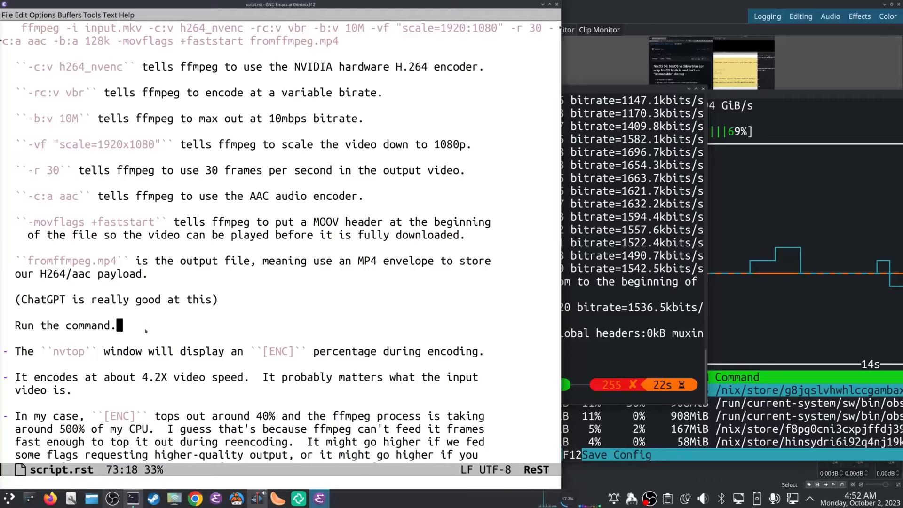
{"action": "key", "text": "Down"}
{"action": "key", "text": "Down"}
{"action": "key", "text": "Down"}
{"action": "key", "text": "Down"}
{"action": "key", "text": "Down"}
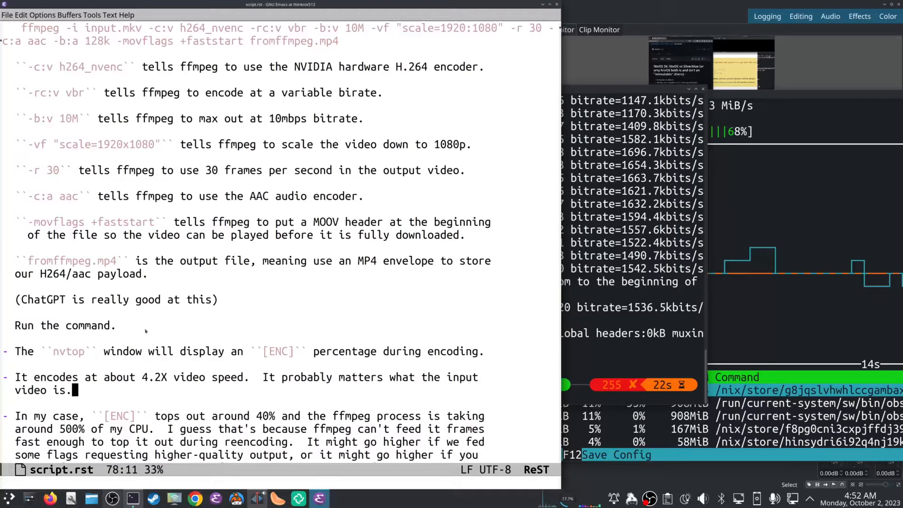
{"action": "left_click", "coordinate": [618, 164]}
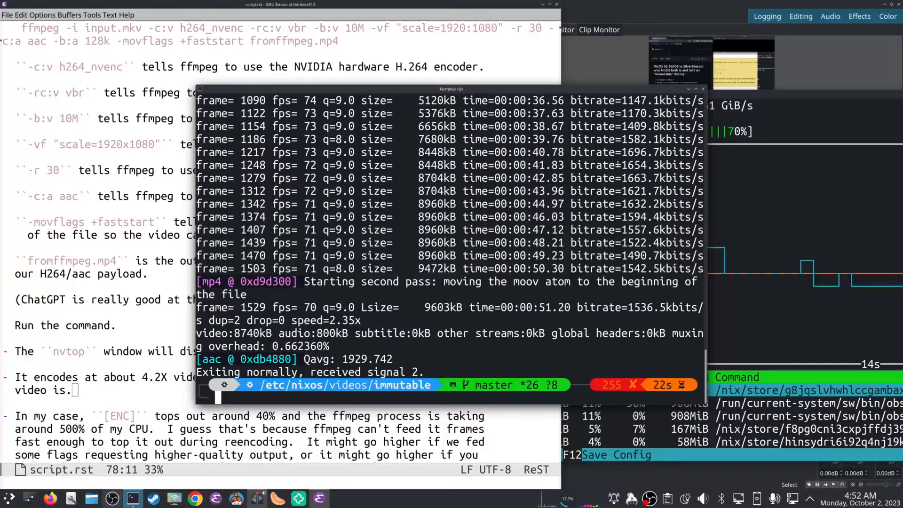
{"action": "key", "text": "Up"}
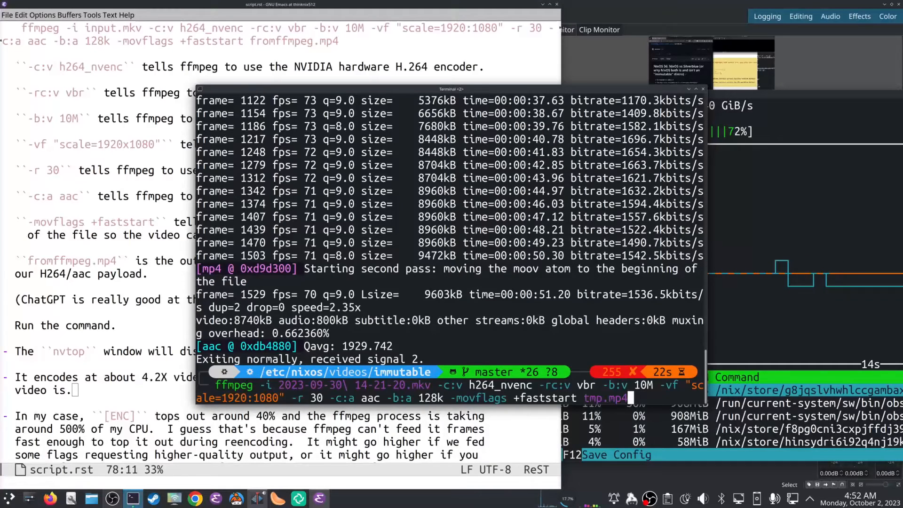
- Read the script.rst notes on ENC percentage, CPU load and total encoding time, comparing them with the nvtop display
{"action": "left_click", "coordinate": [100, 299]}
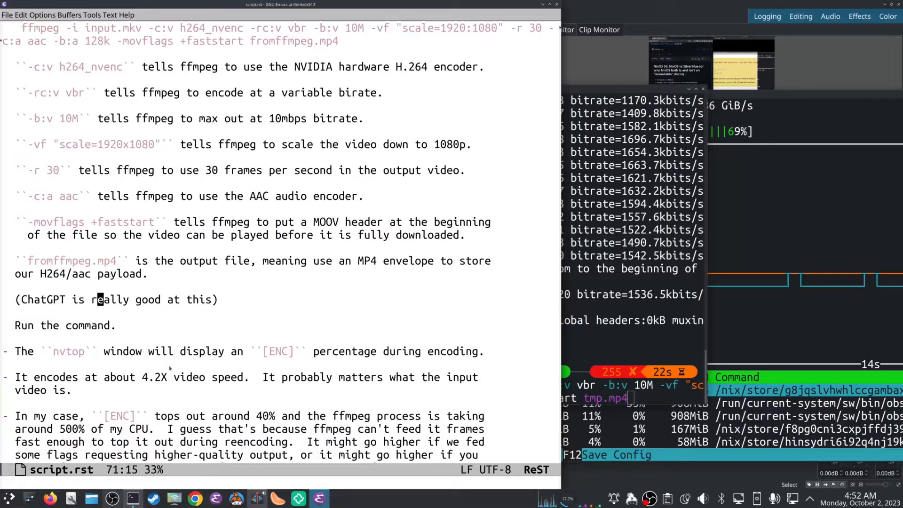
{"action": "key", "text": "Down"}
{"action": "key", "text": "Down"}
{"action": "key", "text": "Down"}
{"action": "key", "text": "Down"}
{"action": "key", "text": "Down"}
{"action": "key", "text": "Down"}
{"action": "key", "text": "Down"}
{"action": "key", "text": "Down"}
{"action": "key", "text": "Down"}
{"action": "key", "text": "Down"}
{"action": "key", "text": "Down"}
{"action": "key", "text": "Down"}
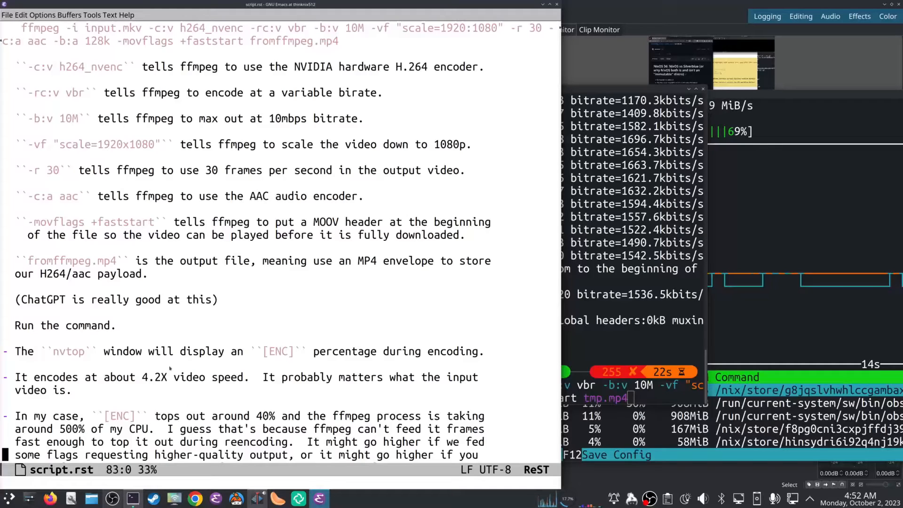
{"action": "left_click", "coordinate": [749, 209]}
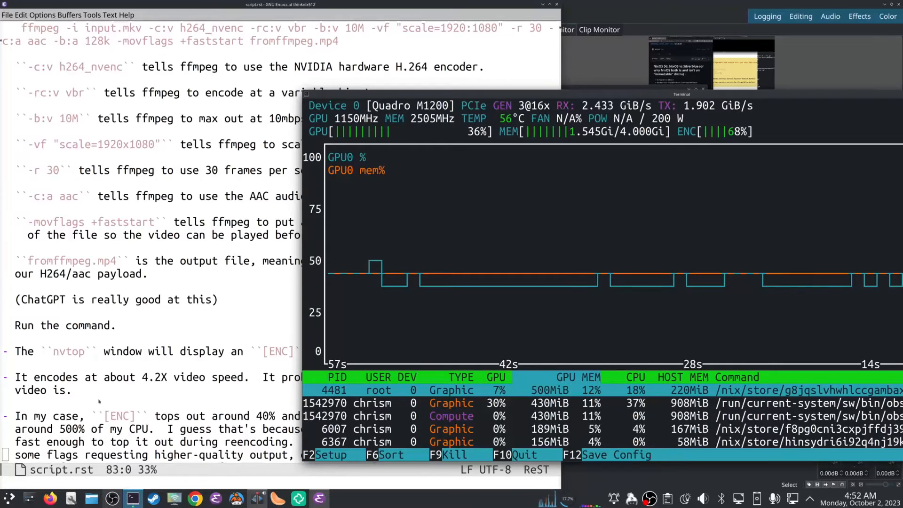
{"action": "left_click", "coordinate": [134, 405]}
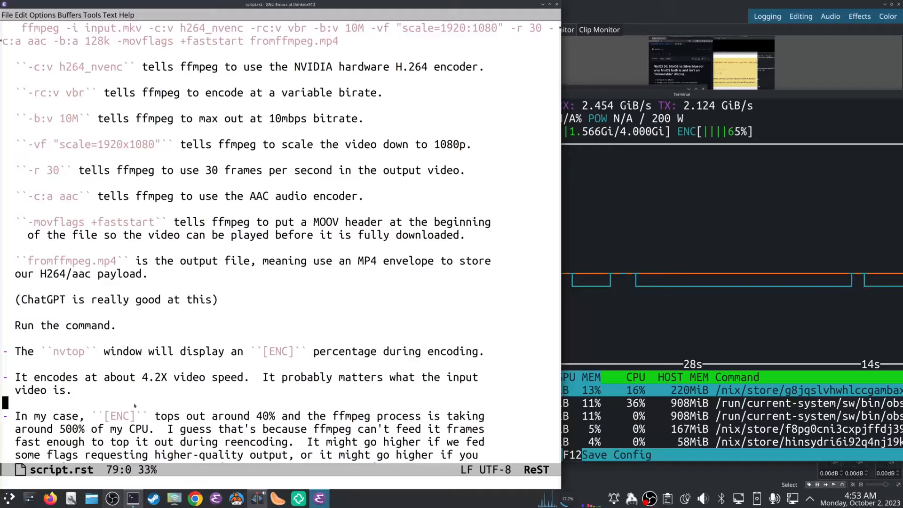
{"action": "key", "text": "Down"}
{"action": "key", "text": "Down"}
{"action": "key", "text": "Down"}
{"action": "key", "text": "Down"}
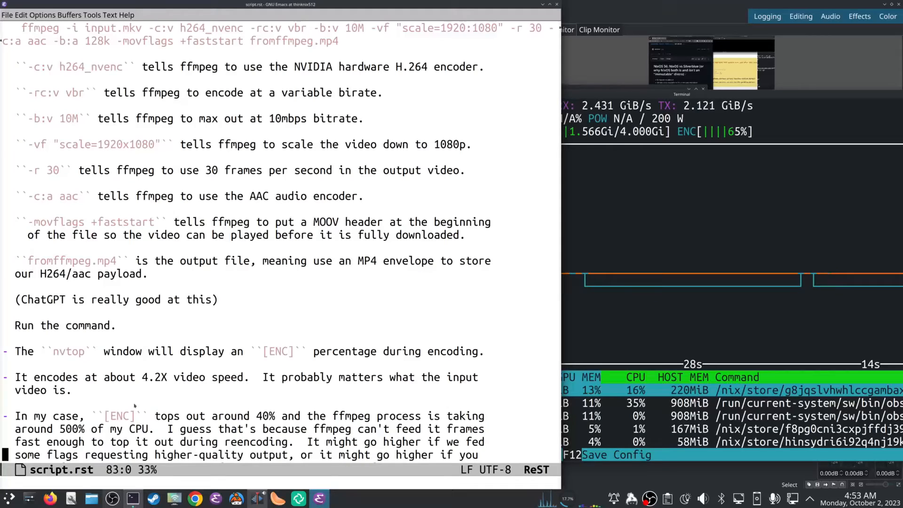
{"action": "key", "text": "Down"}
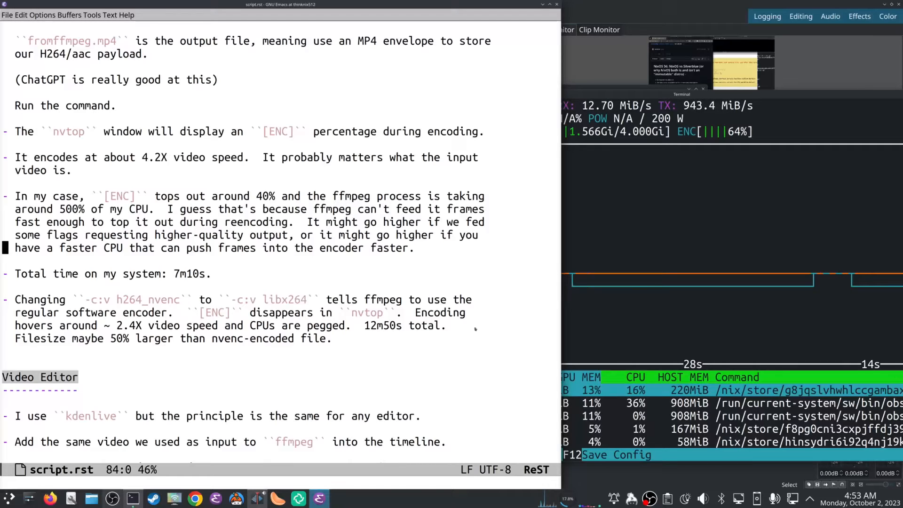
- Return to the second terminal and delete the h264_nvenc encoder name after -c:v in the recalled ffmpeg command
{"action": "key", "text": "alt+Tab"}
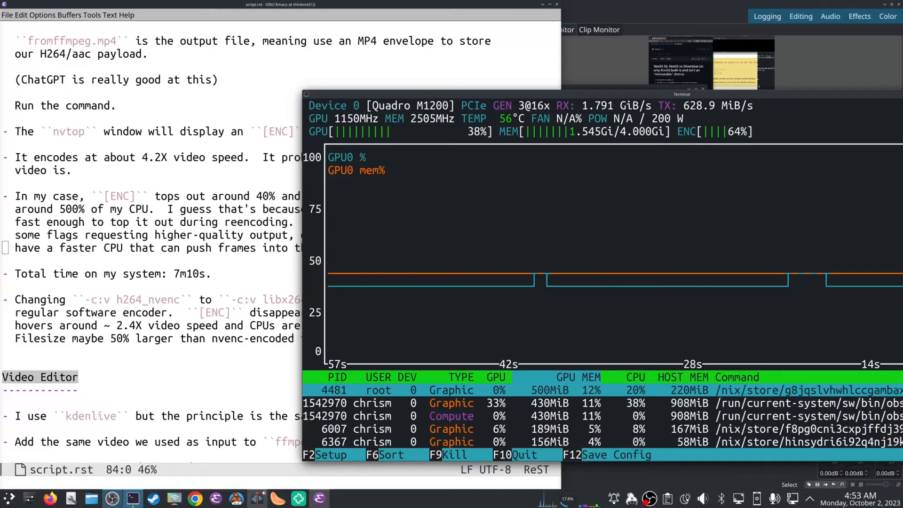
{"action": "key", "text": "alt+Tab"}
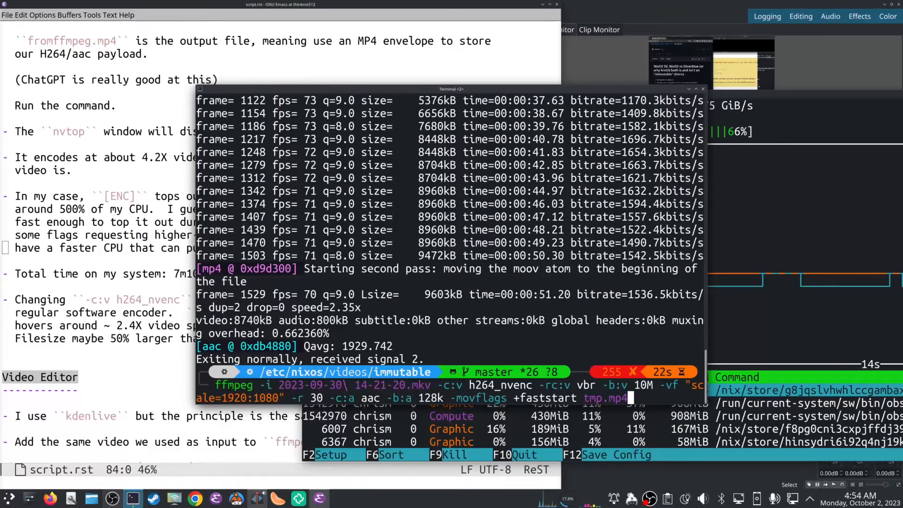
{"action": "key", "text": "ctrl+a"}
{"action": "key", "text": "alt+f"}
{"action": "key", "text": "alt+f"}
{"action": "key", "text": "alt+f"}
{"action": "key", "text": "alt+f"}
{"action": "key", "text": "alt+f"}
{"action": "key", "text": "alt+f"}
{"action": "key", "text": "alt+f"}
{"action": "key", "text": "alt+f"}
{"action": "key", "text": "alt+b"}
{"action": "key", "text": "alt+b"}
{"action": "key", "text": "alt+f"}
{"action": "key", "text": "BackSpace"}
{"action": "key", "text": "BackSpace"}
{"action": "key", "text": "BackSpace"}
{"action": "key", "text": "BackSpace"}
{"action": "key", "text": "BackSpace"}
{"action": "key", "text": "BackSpace"}
{"action": "key", "text": "BackSpace"}
{"action": "key", "text": "BackSpace"}
{"action": "key", "text": "BackSpace"}
{"action": "key", "text": "BackSpace"}
{"action": "key", "text": "BackSpace"}
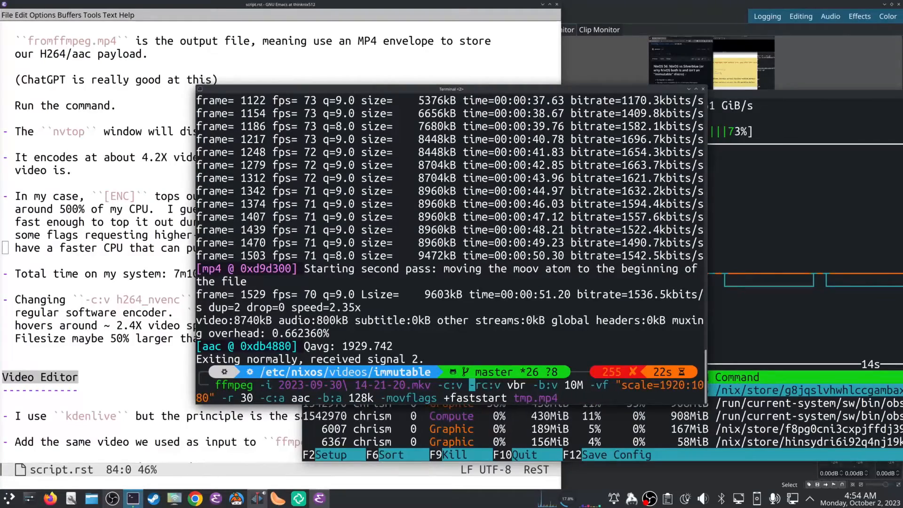
{"action": "double_click", "coordinate": [416, 88]}
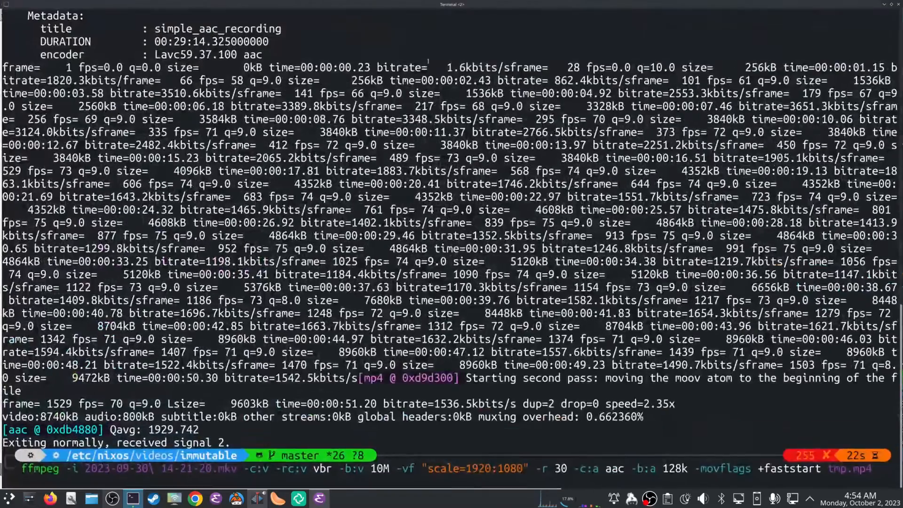
{"action": "double_click", "coordinate": [428, 5]}
{"action": "left_click", "coordinate": [390, 81]}
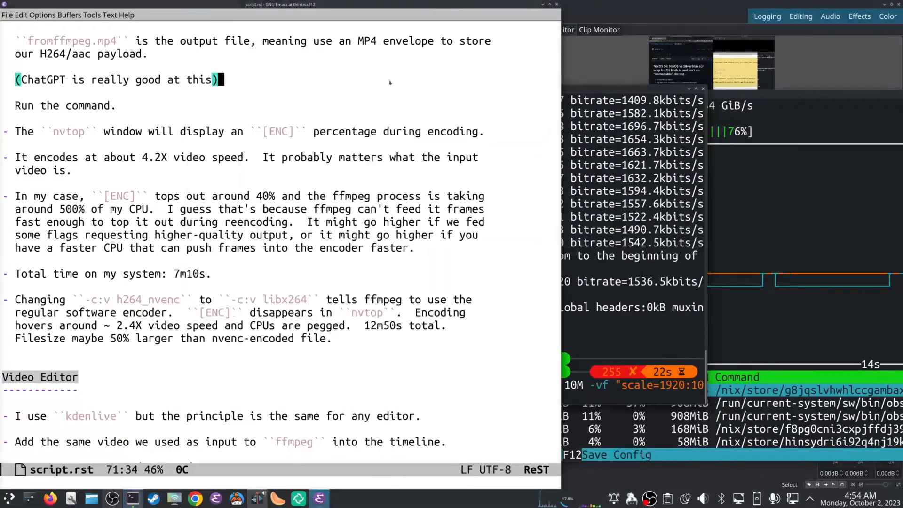
{"action": "left_click", "coordinate": [489, 132]}
{"action": "left_click", "coordinate": [584, 88]}
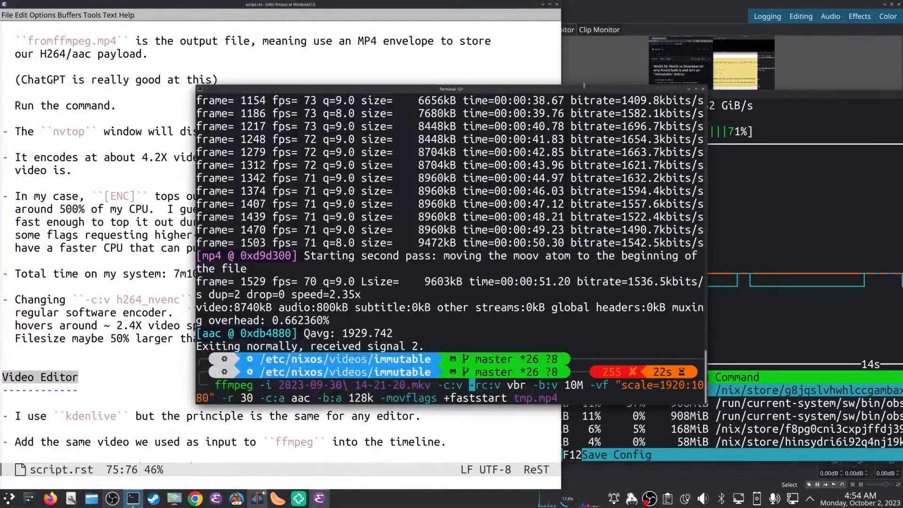
- Move the second terminal clear of the notes, enter libx264 as the -c:v encoder, and try to run the command
{"action": "left_click_drag", "start_coordinate": [583, 85], "coordinate": [742, 103]}
{"action": "type", "text": "libx264`` tell"}
{"action": "key", "text": "Return"}
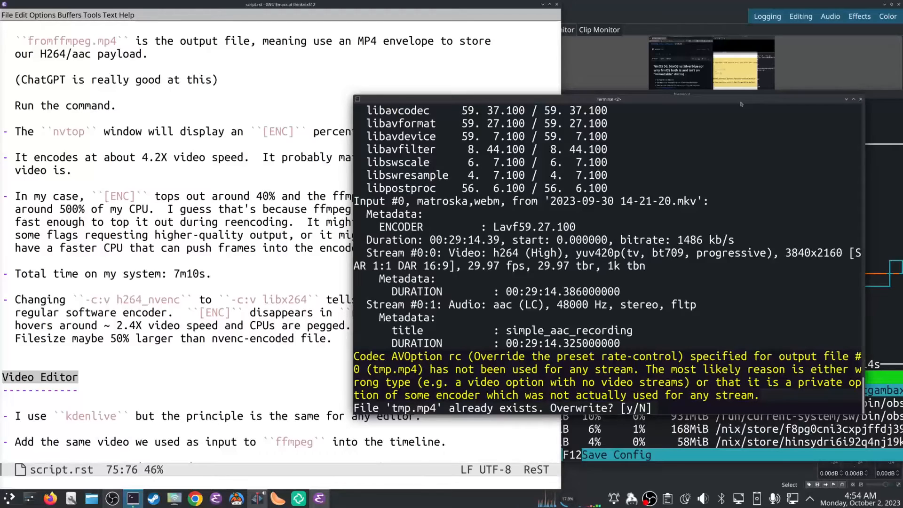
{"action": "key", "text": "ctrl+c"}
- Run the libx264 encode again, allow tmp.mp4 to be overwritten, and move the terminal down to uncover nvtop's ENC meter
{"action": "key", "text": "Up"}
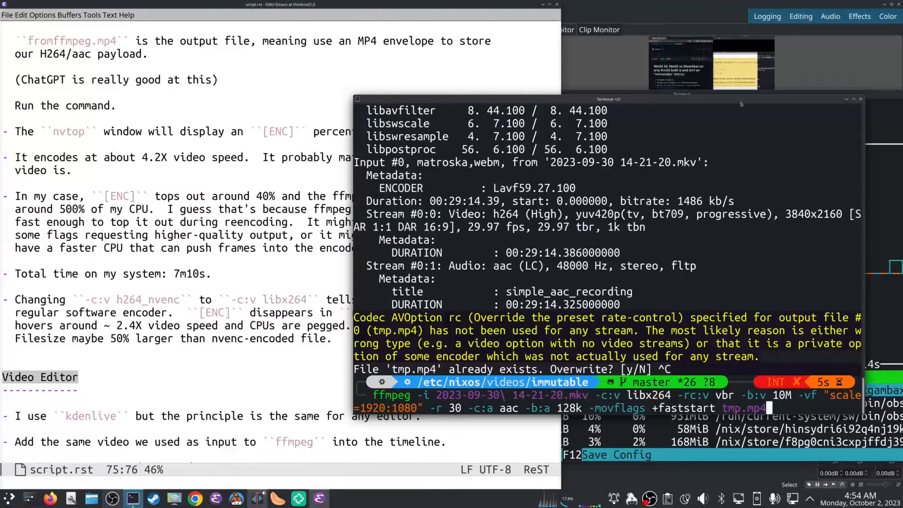
{"action": "key", "text": "Return"}
{"action": "type", "text": "y"}
{"action": "key", "text": "Return"}
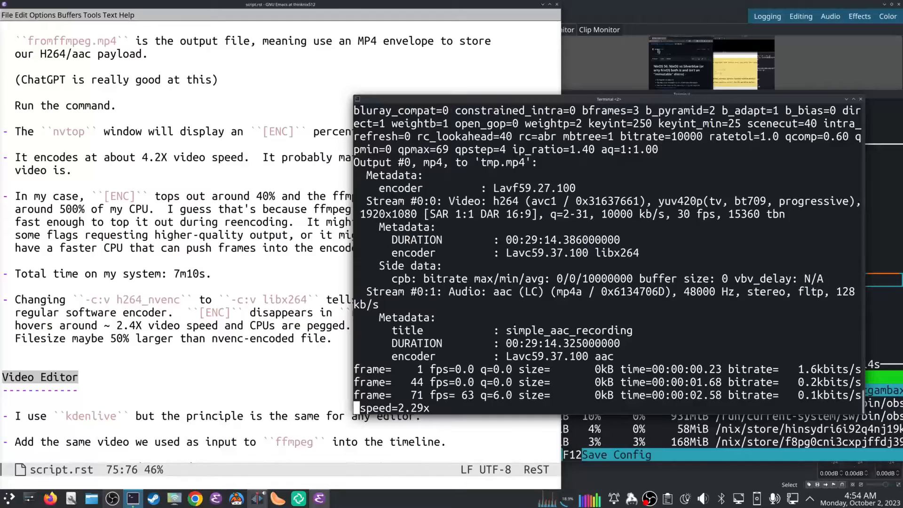
{"action": "left_click_drag", "start_coordinate": [702, 99], "coordinate": [701, 216]}
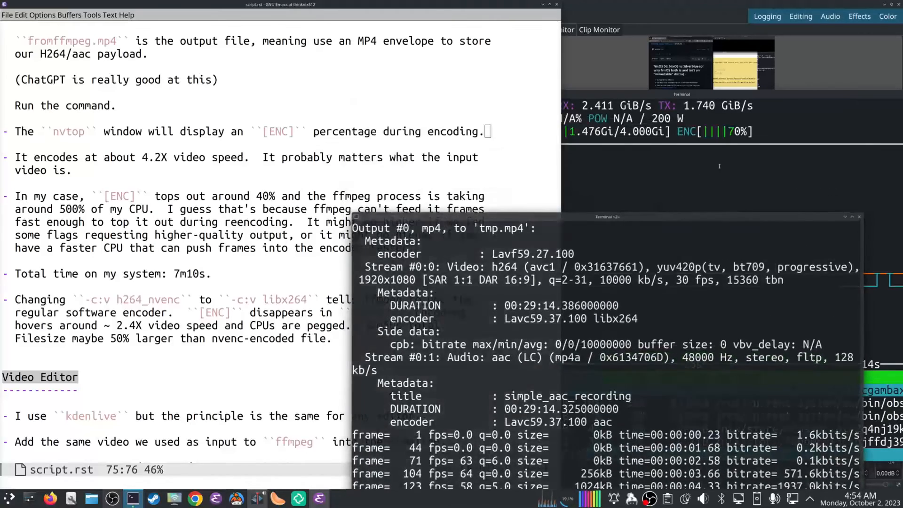
- Check nvtop's ENC meter during the libx264 encode, bring the encode's terminal back into view, and stop the encode
{"action": "left_click", "coordinate": [700, 177]}
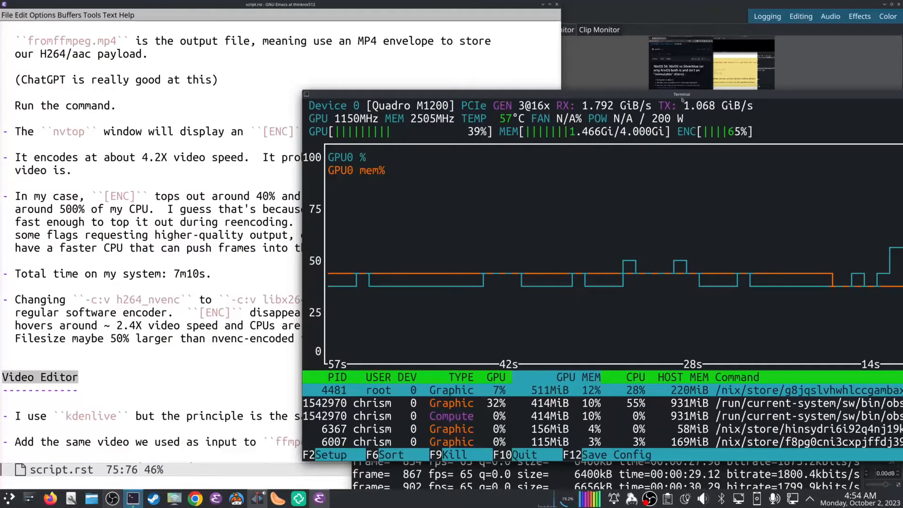
{"action": "left_click_drag", "start_coordinate": [696, 94], "coordinate": [787, 293]}
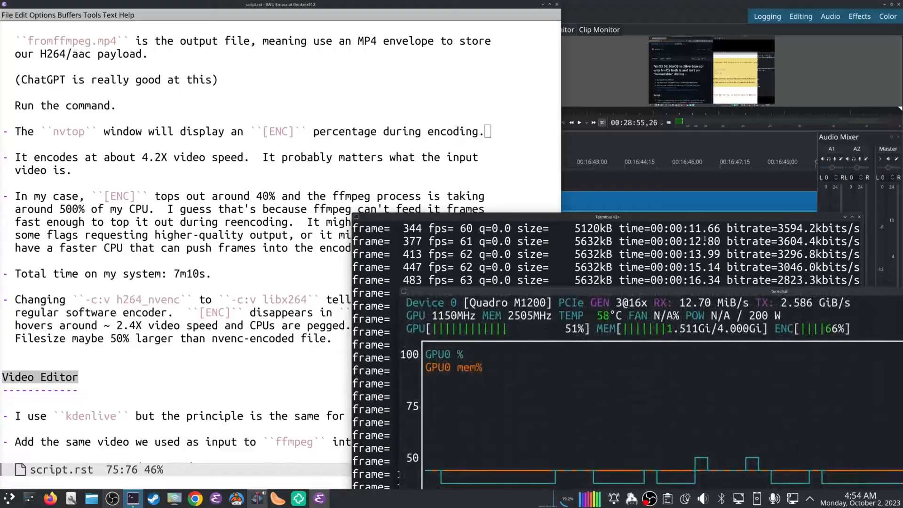
{"action": "left_click", "coordinate": [692, 219]}
{"action": "left_click_drag", "start_coordinate": [692, 218], "coordinate": [681, 111]}
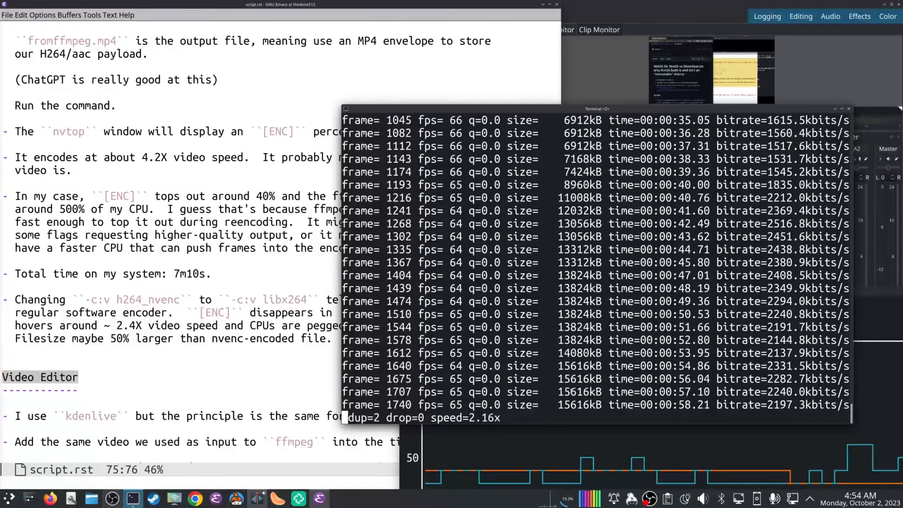
{"action": "key", "text": "ctrl+c"}
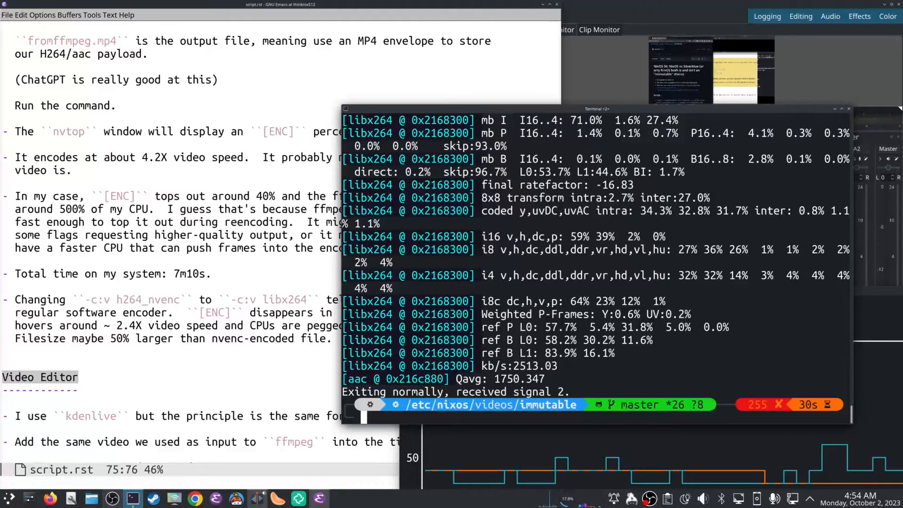
- Read the script.rst notes on libx264 encoding speed, CPU load, total time and file size
{"action": "left_click", "coordinate": [151, 290]}
{"action": "key", "text": "alt+Tab"}
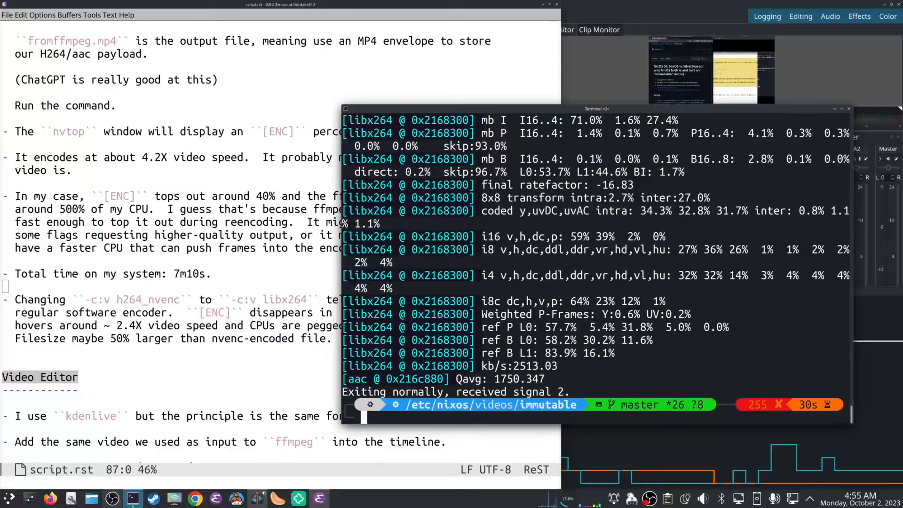
{"action": "left_click", "coordinate": [258, 325]}
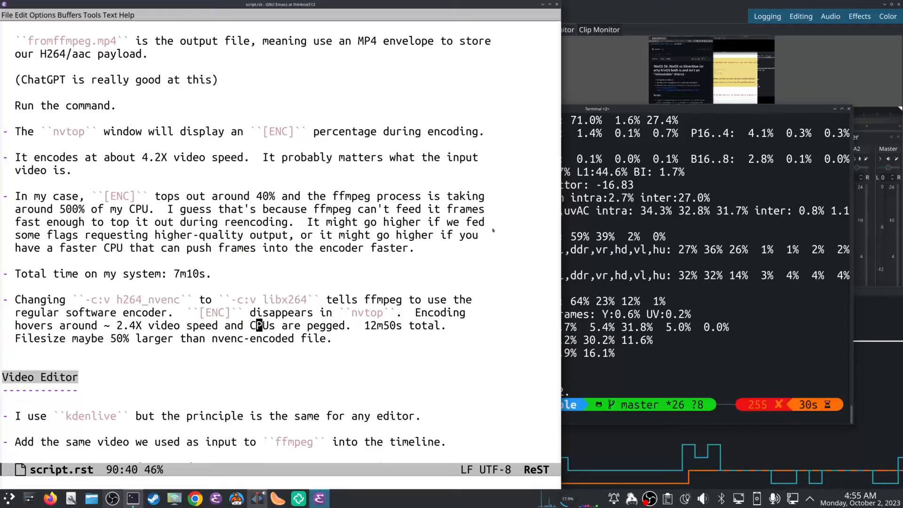
{"action": "left_click", "coordinate": [210, 243]}
{"action": "key", "text": "Down"}
{"action": "key", "text": "Down"}
{"action": "key", "text": "Down"}
{"action": "key", "text": "Down"}
{"action": "key", "text": "Down"}
{"action": "key", "text": "Down"}
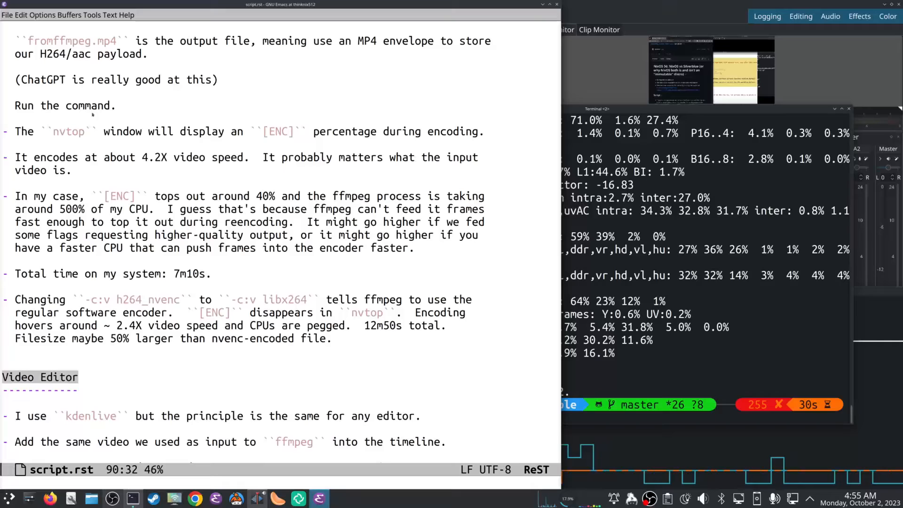
{"action": "left_click", "coordinate": [573, 172]}
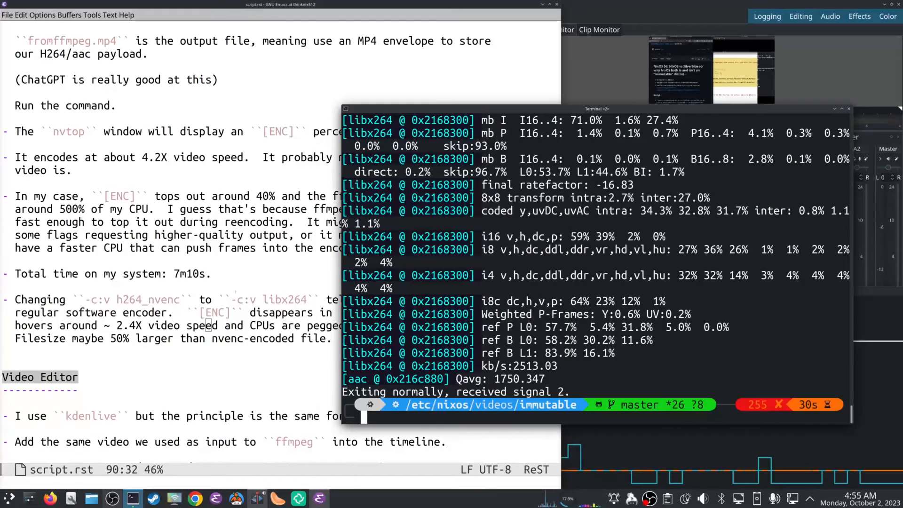
- Advance script.rst to the Video Editor section to read the notes on rendering with kdenlive
{"action": "left_click", "coordinate": [227, 299]}
{"action": "key", "text": "Down"}
{"action": "key", "text": "Down"}
{"action": "key", "text": "Down"}
{"action": "key", "text": "Down"}
{"action": "key", "text": "Down"}
{"action": "key", "text": "Down"}
{"action": "key", "text": "Down"}
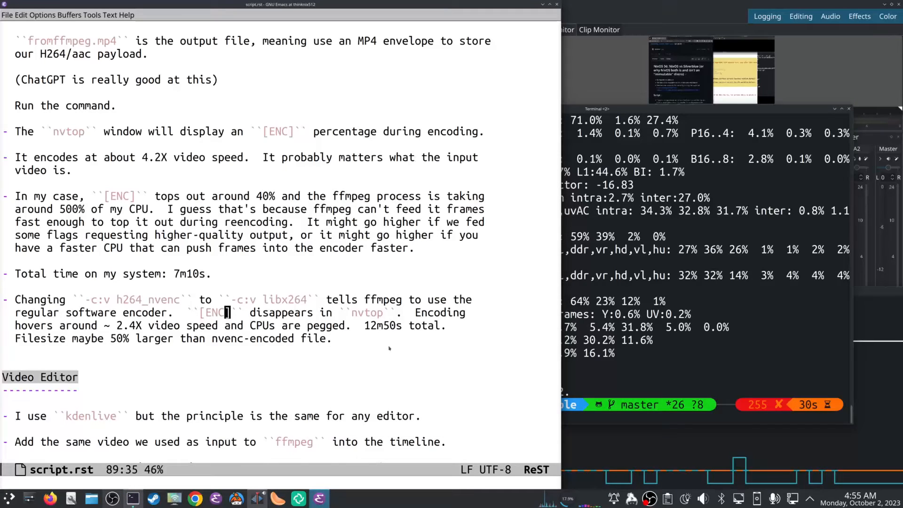
{"action": "key", "text": "Down"}
{"action": "key", "text": "Up"}
{"action": "key", "text": "Down"}
{"action": "key", "text": "Down"}
{"action": "key", "text": "Down"}
{"action": "key", "text": "Down"}
{"action": "key", "text": "Down"}
{"action": "key", "text": "Down"}
{"action": "key", "text": "Down"}
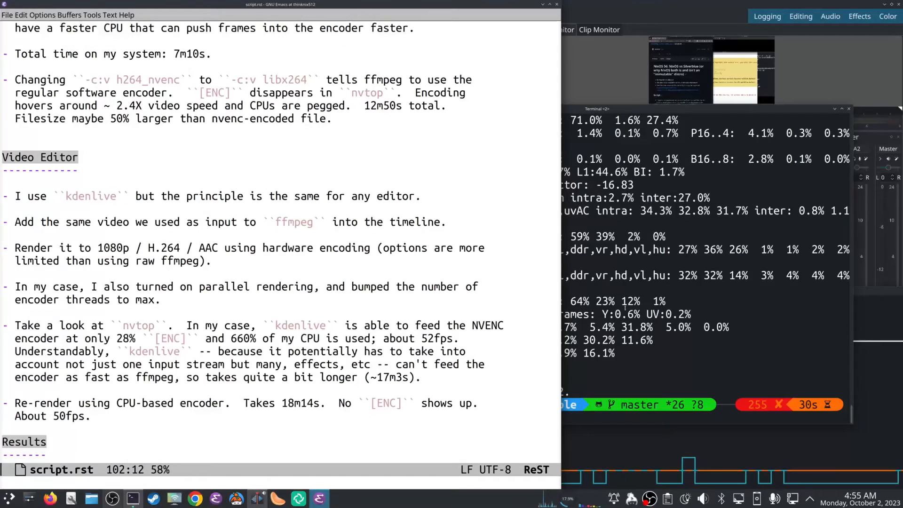
- Switch to Kdenlive and review the project settings, including the video profile and timeline preview
{"action": "left_click", "coordinate": [704, 6]}
{"action": "left_click", "coordinate": [319, 199]}
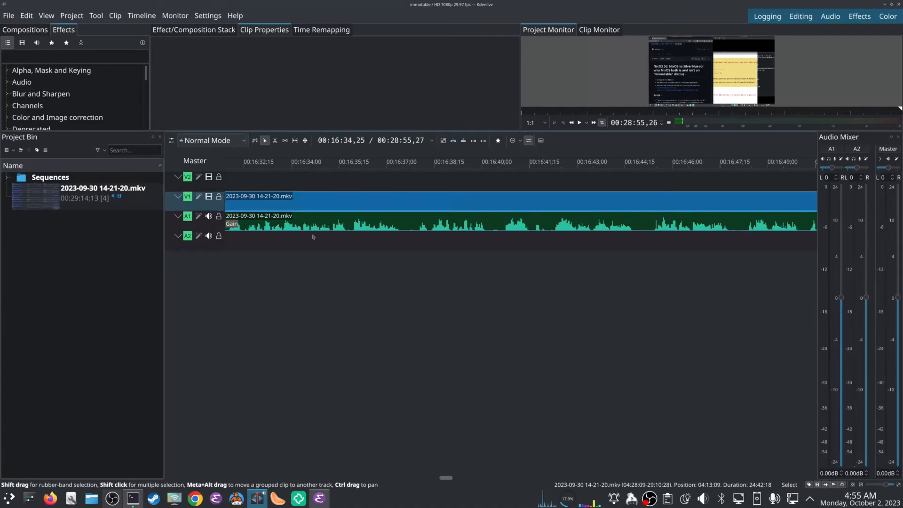
{"action": "left_click", "coordinate": [208, 16]}
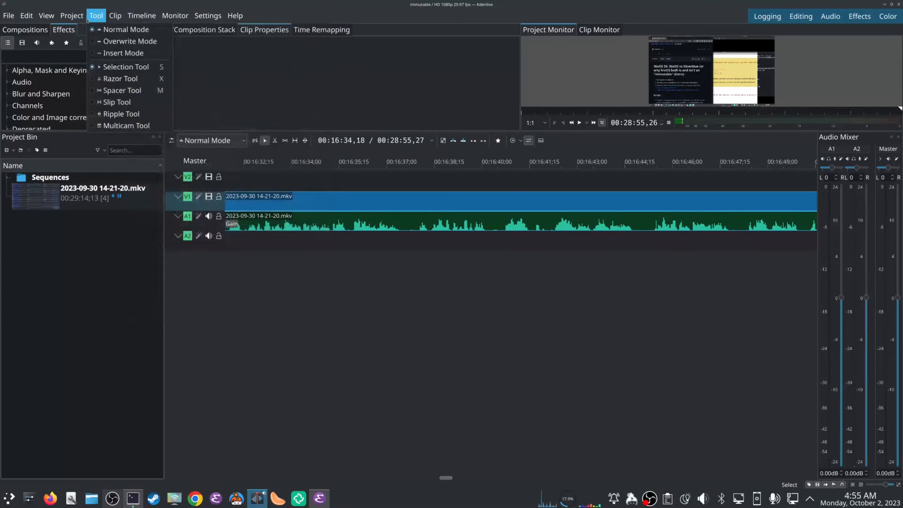
{"action": "mouse_move", "coordinate": [71, 16]}
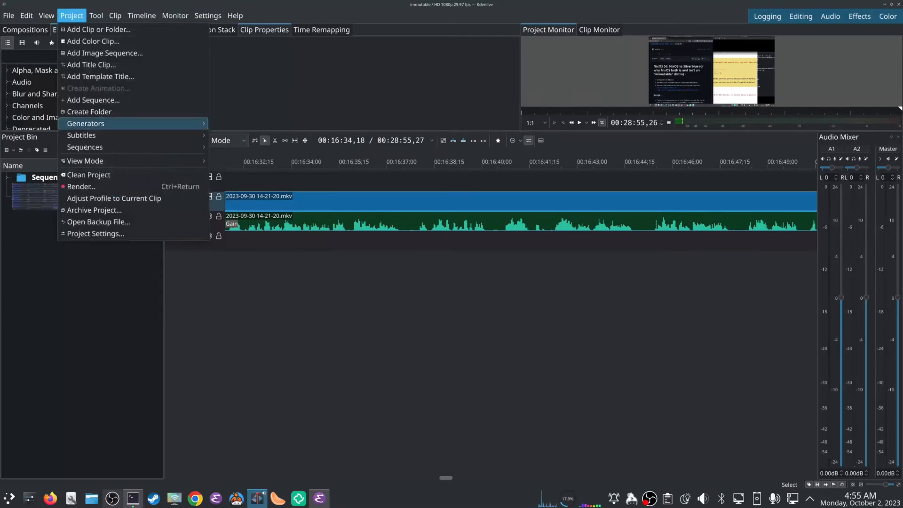
{"action": "left_click", "coordinate": [110, 234]}
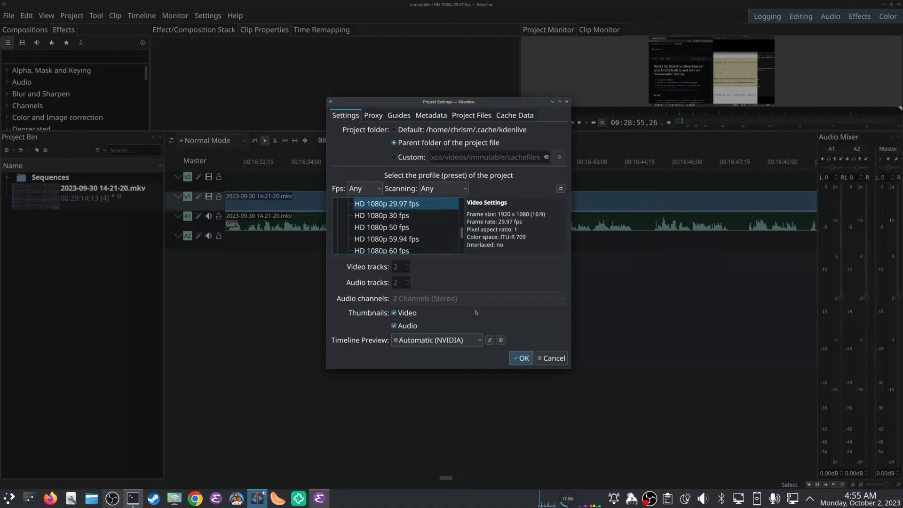
{"action": "left_click", "coordinate": [521, 358]}
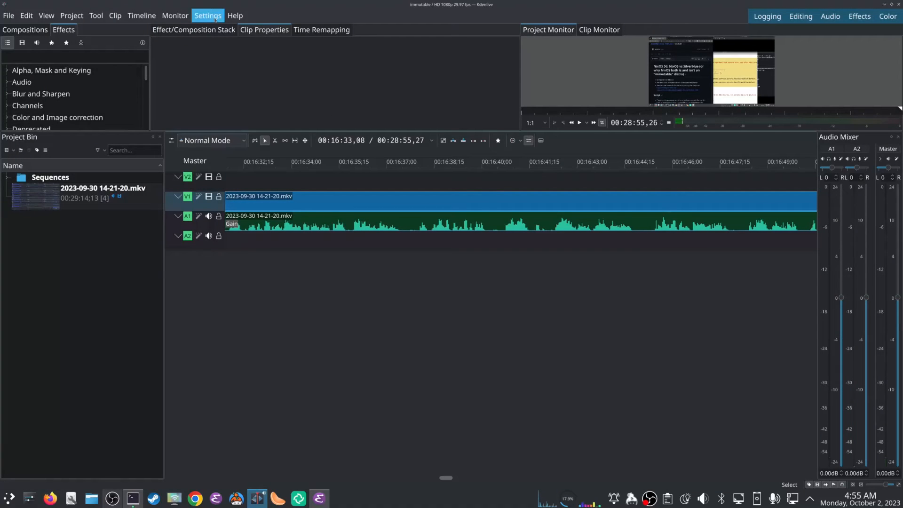
{"action": "left_click", "coordinate": [333, 218]}
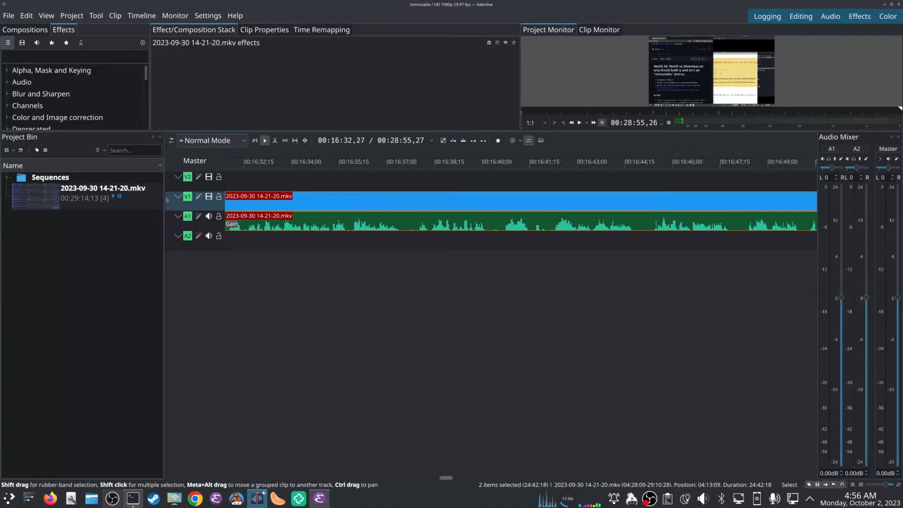
{"action": "right_click", "coordinate": [95, 200]}
{"action": "left_click", "coordinate": [127, 311]}
{"action": "scroll", "coordinate": [236, 126], "scroll_direction": "down", "scroll_amount": 1}
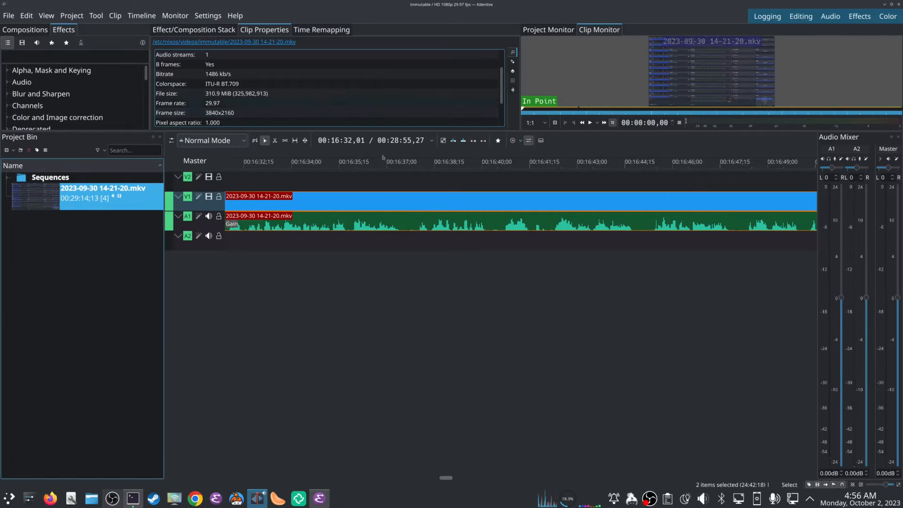
{"action": "left_click", "coordinate": [383, 242]}
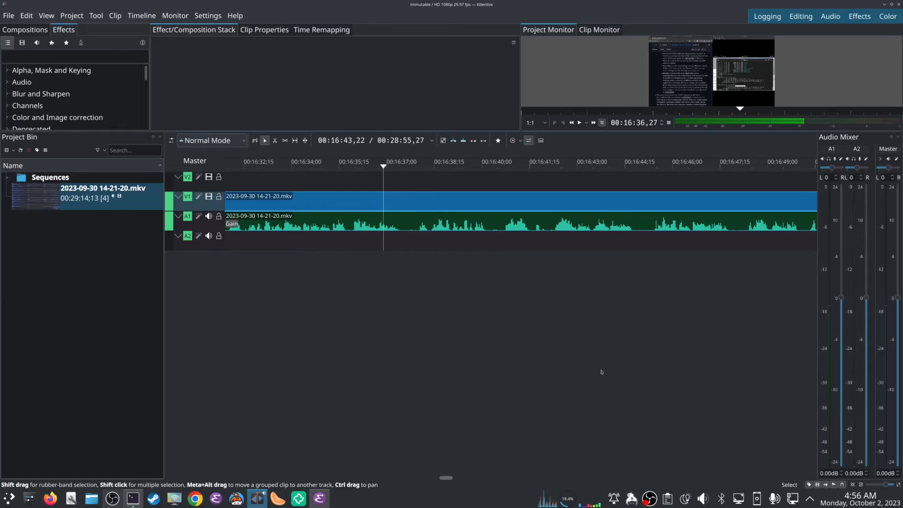
- Open the render settings, choose the H264 NVENC YOUTUBE preset, and widen the dialog to review the encoder and parallel processing threads
{"action": "key", "text": "ctrl+Return"}
{"action": "scroll", "coordinate": [457, 264], "scroll_direction": "up", "scroll_amount": 2}
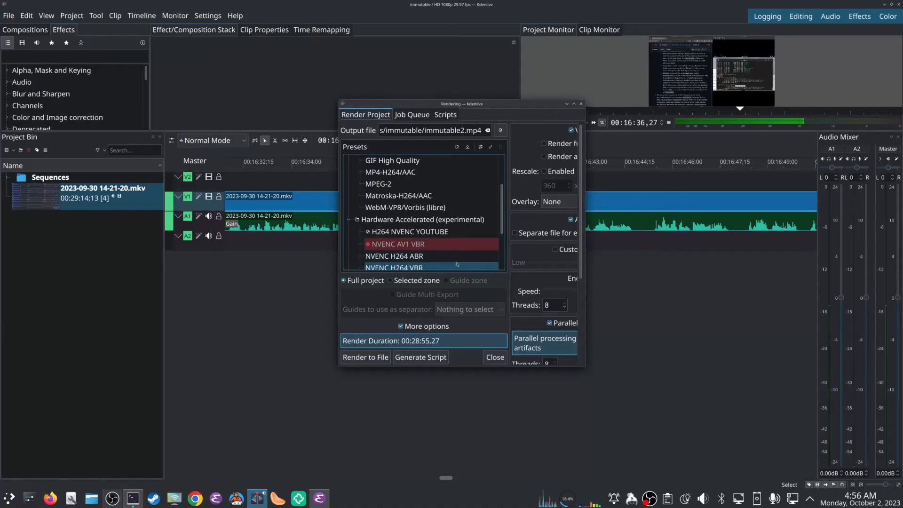
{"action": "left_click", "coordinate": [450, 232]}
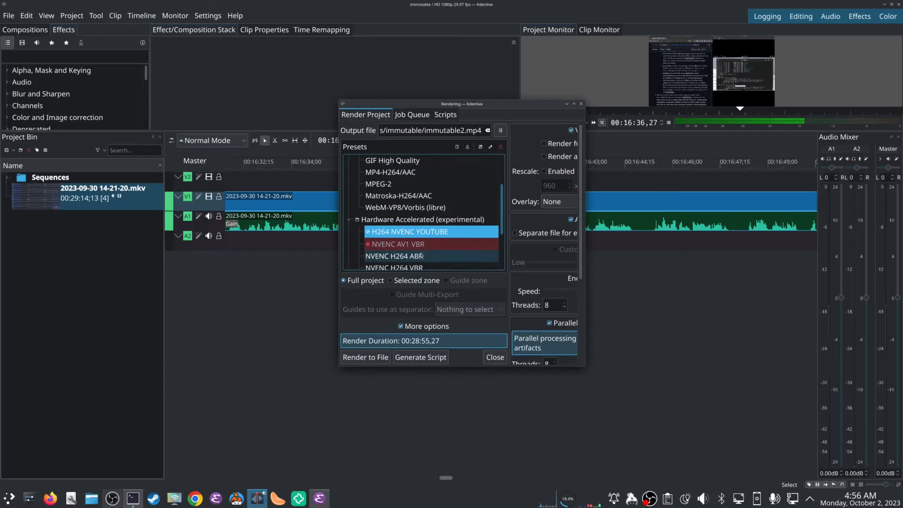
{"action": "scroll", "coordinate": [421, 255], "scroll_direction": "down", "scroll_amount": 1}
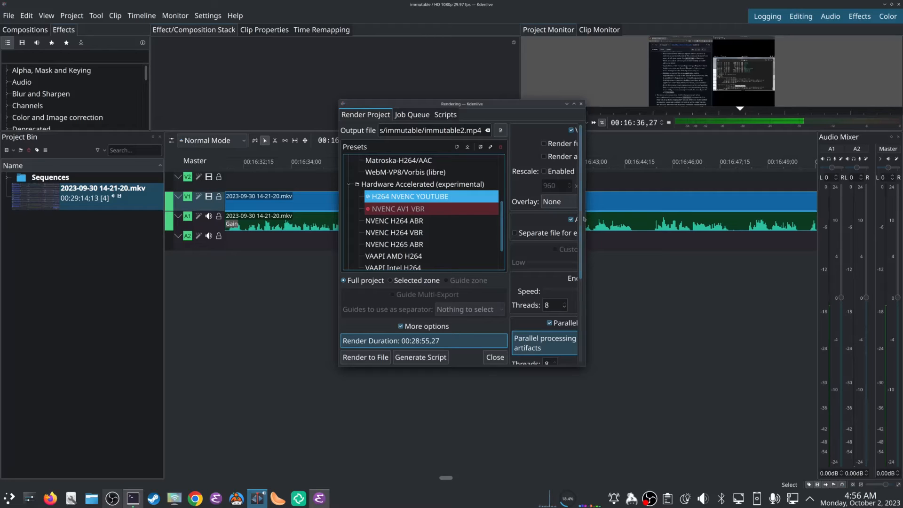
{"action": "left_click_drag", "start_coordinate": [587, 217], "coordinate": [746, 217]}
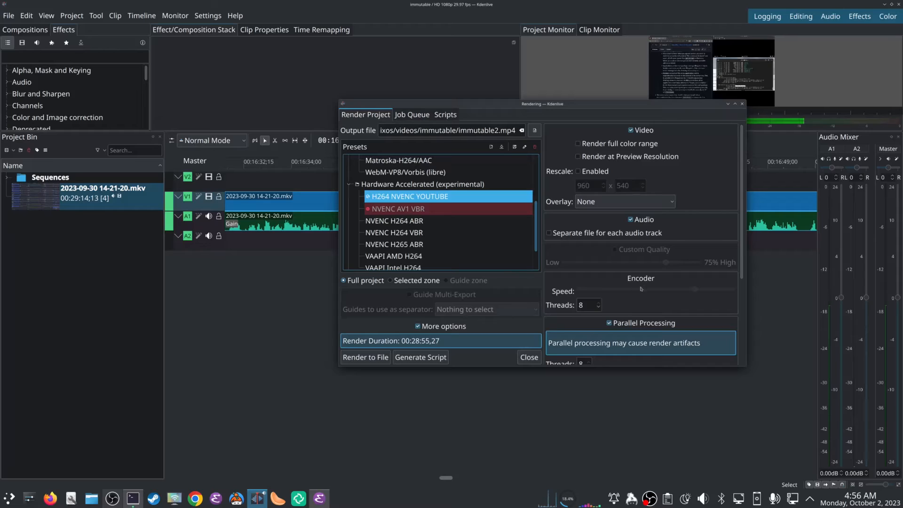
{"action": "mouse_move", "coordinate": [640, 289]}
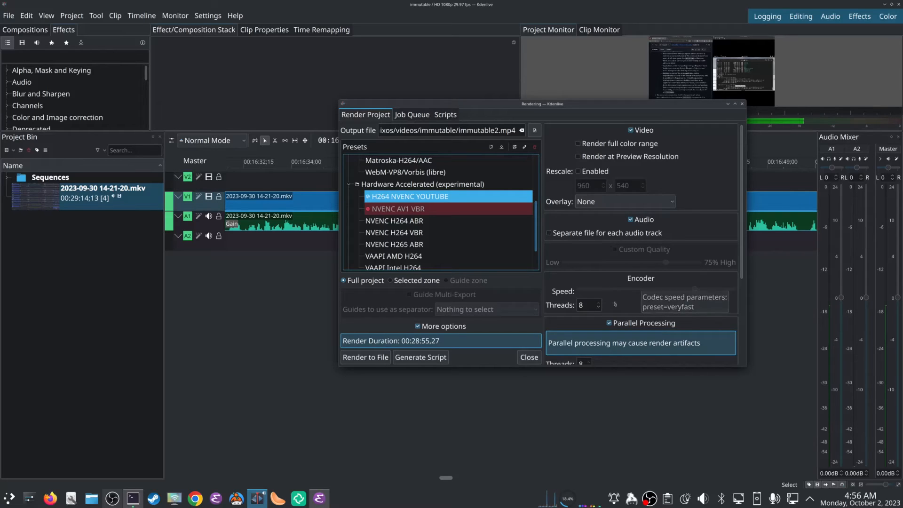
{"action": "scroll", "coordinate": [586, 320], "scroll_direction": "down", "scroll_amount": 2}
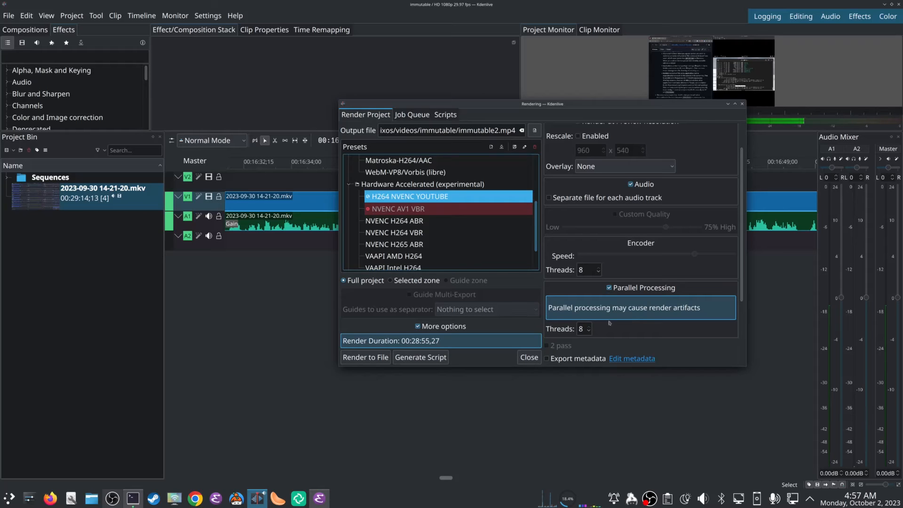
- Change the render output file to /etc/nixos/videos/immutable/tmp2.mp4 and start rendering the full project
{"action": "left_click", "coordinate": [375, 357]}
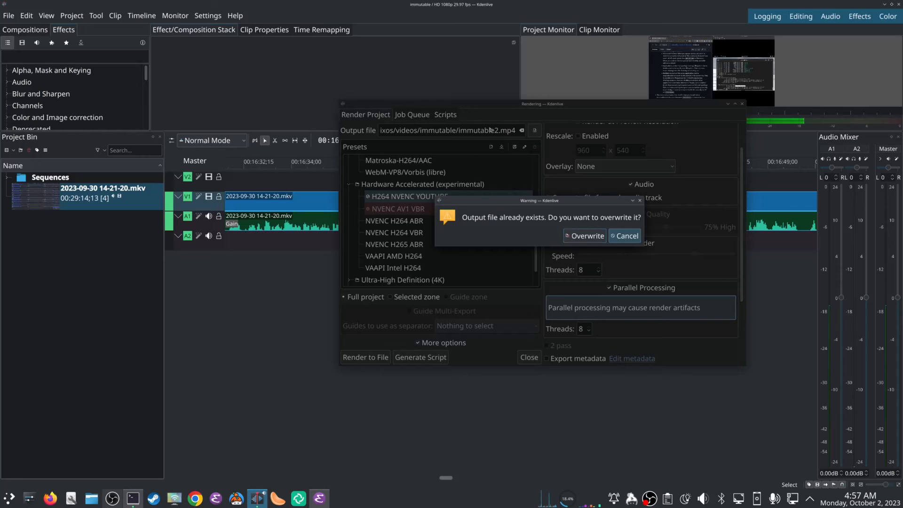
{"action": "left_click", "coordinate": [596, 239]}
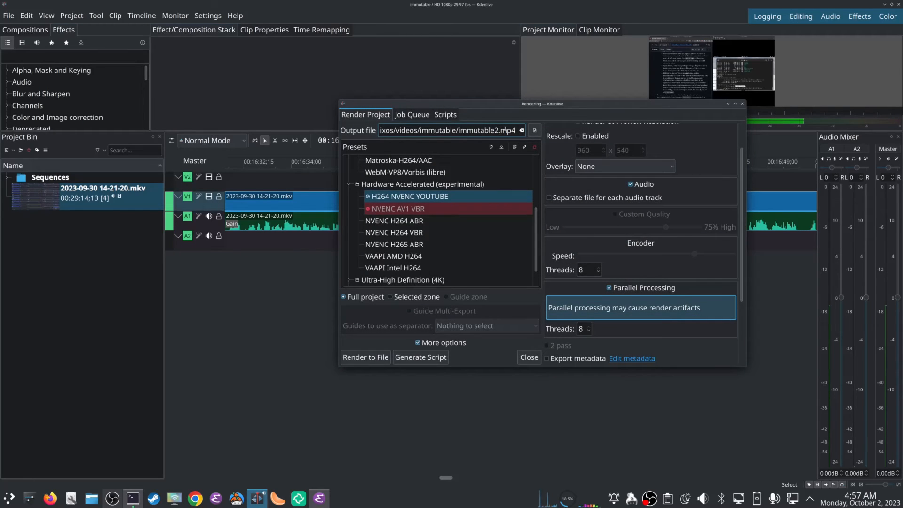
{"action": "key", "text": "BackSpace"}
{"action": "key", "text": "BackSpace"}
{"action": "key", "text": "BackSpace"}
{"action": "key", "text": "BackSpace"}
{"action": "key", "text": "BackSpace"}
{"action": "key", "text": "BackSpace"}
{"action": "key", "text": "BackSpace"}
{"action": "key", "text": "BackSpace"}
{"action": "key", "text": "BackSpace"}
{"action": "key", "text": "BackSpace"}
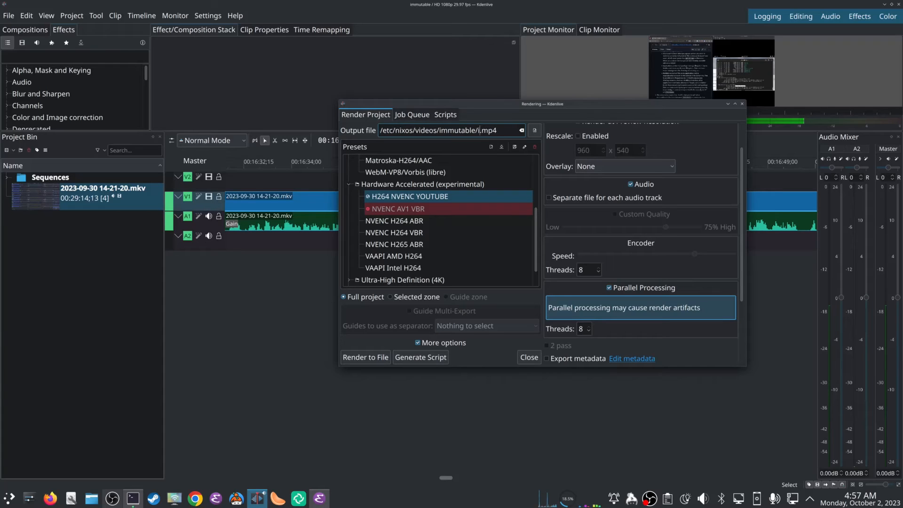
{"action": "type", "text": "tmp3"}
{"action": "key", "text": "BackSpace"}
{"action": "type", "text": "2"}
{"action": "left_click", "coordinate": [366, 357]}
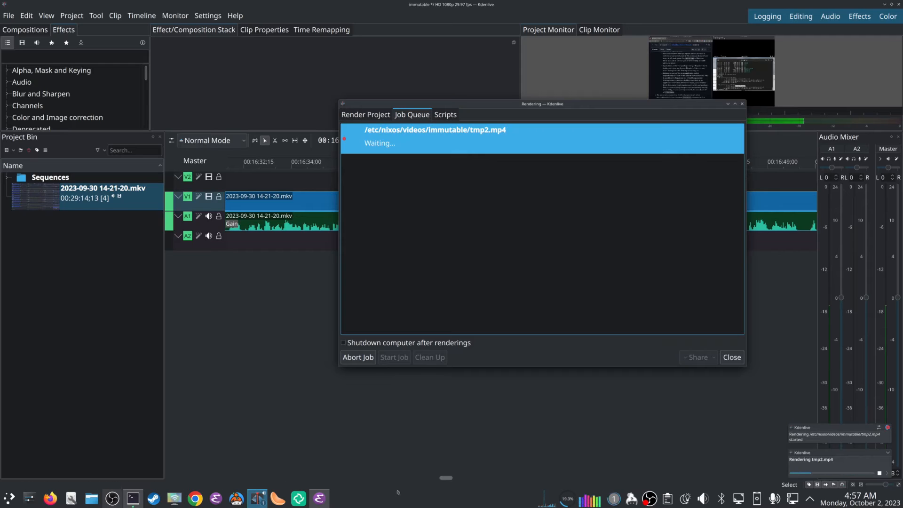
- Bring the nvtop terminal forward and position it to check GPU and ENC usage during the render
{"action": "left_click", "coordinate": [133, 499]}
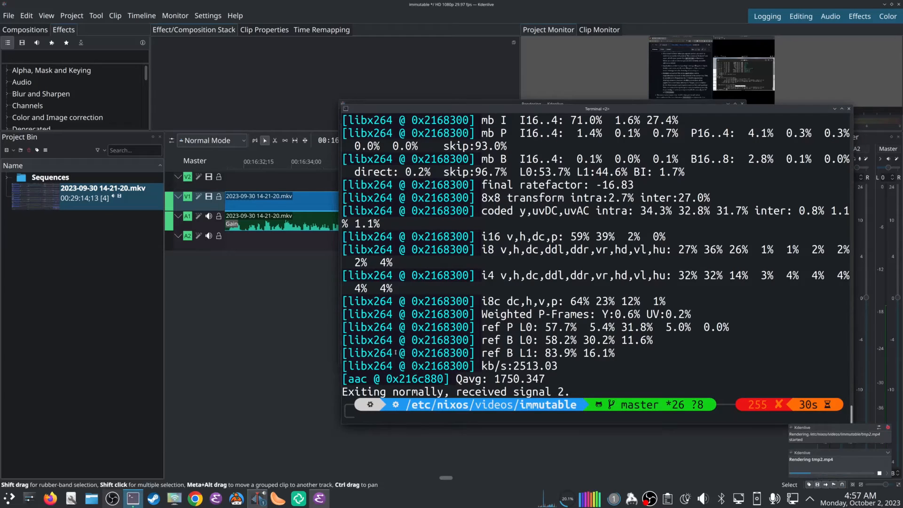
{"action": "left_click", "coordinate": [133, 499]}
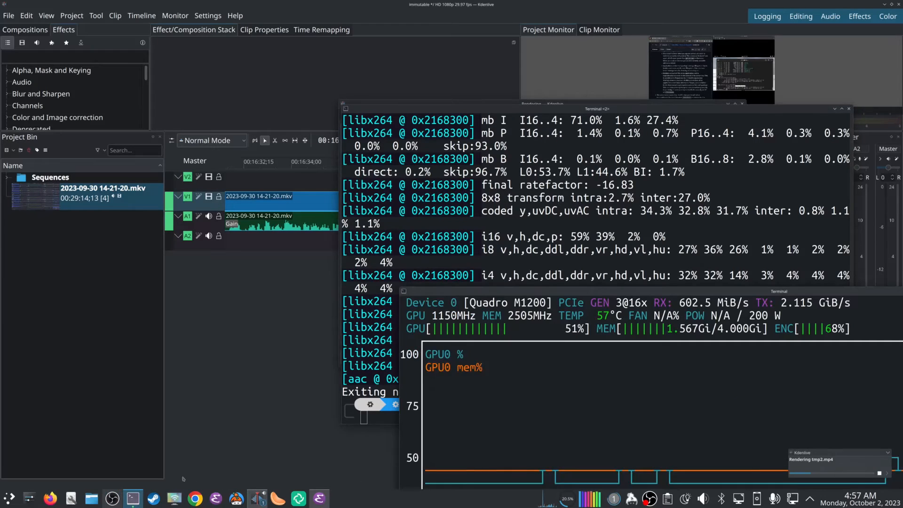
{"action": "left_click_drag", "start_coordinate": [530, 292], "coordinate": [390, 212]}
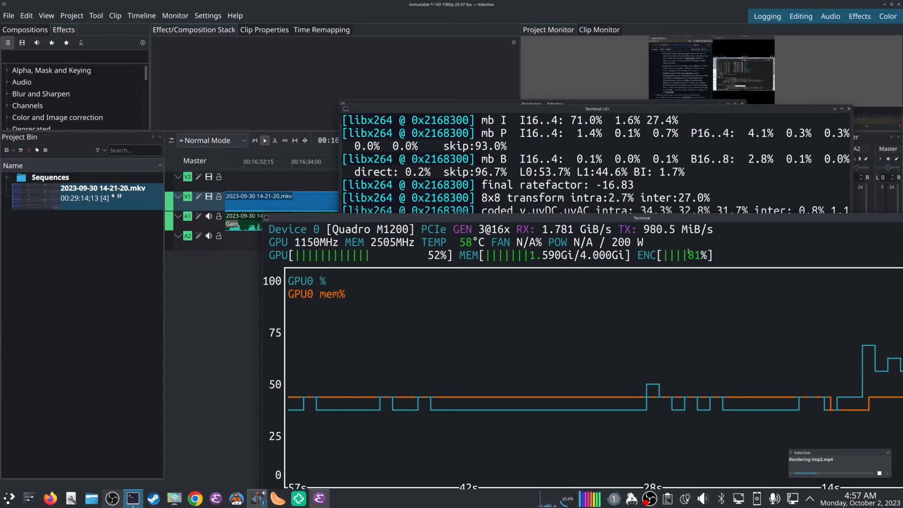
{"action": "left_click_drag", "start_coordinate": [704, 219], "coordinate": [585, 128]}
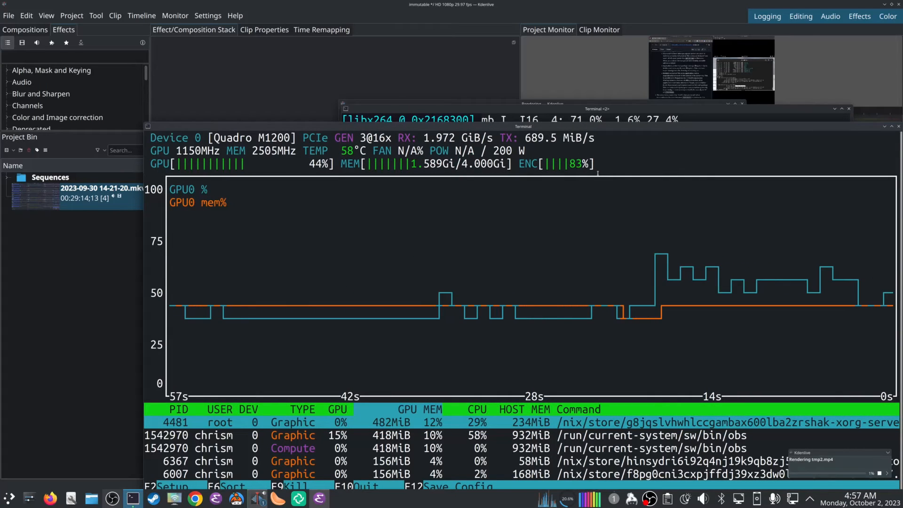
- Move nvtop and the second terminal down to uncover the render job's progress in Kdenlive's job queue
{"action": "left_click_drag", "start_coordinate": [611, 127], "coordinate": [629, 198]}
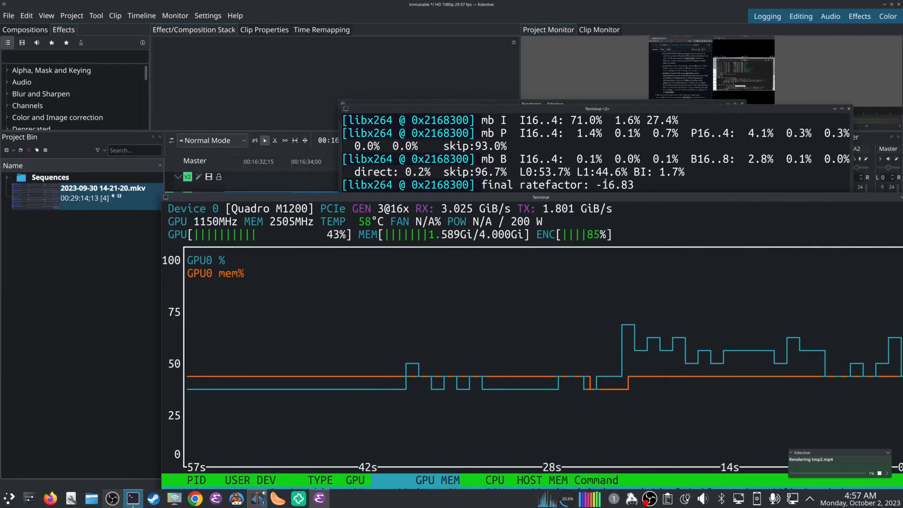
{"action": "left_click_drag", "start_coordinate": [617, 199], "coordinate": [650, 322]}
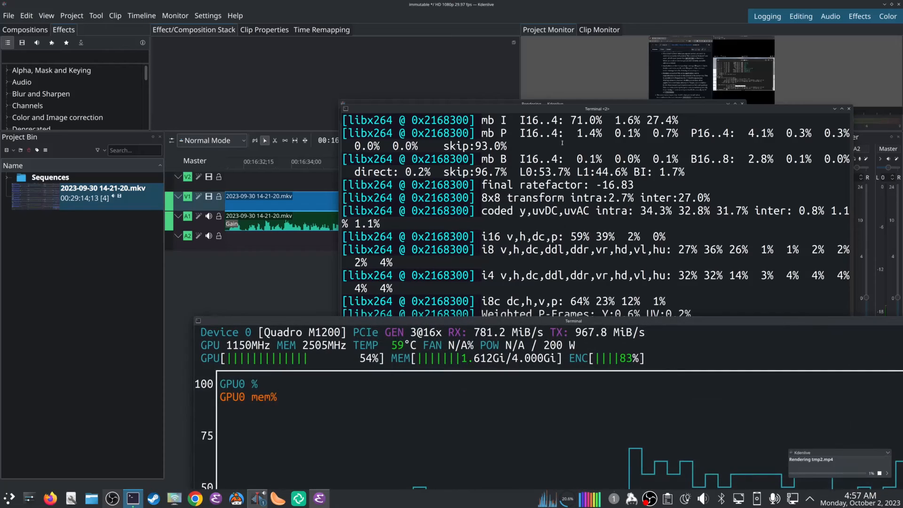
{"action": "left_click", "coordinate": [562, 139]}
{"action": "left_click_drag", "start_coordinate": [574, 109], "coordinate": [654, 254]}
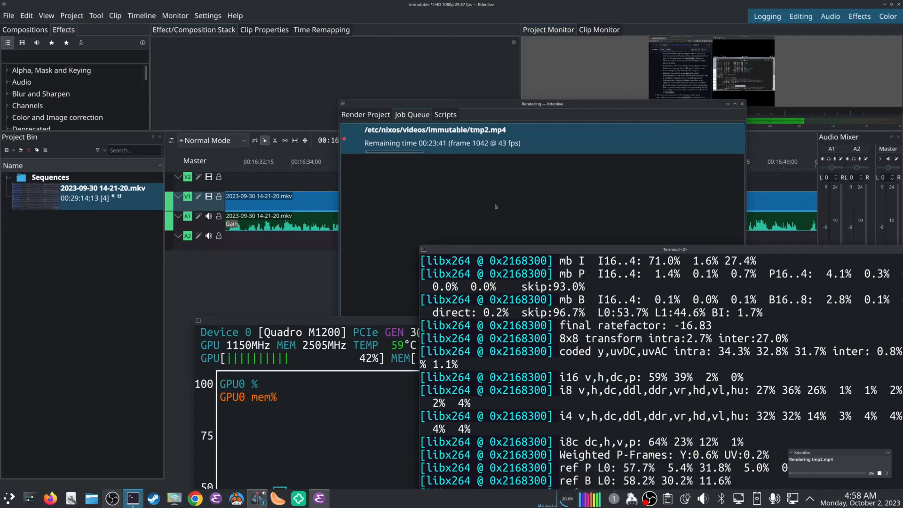
- Switch to the script.rst notes in Emacs and review the Video Editor points about nvtop, NVENC feeding and render time
{"action": "left_click", "coordinate": [329, 497]}
{"action": "left_click", "coordinate": [228, 403]}
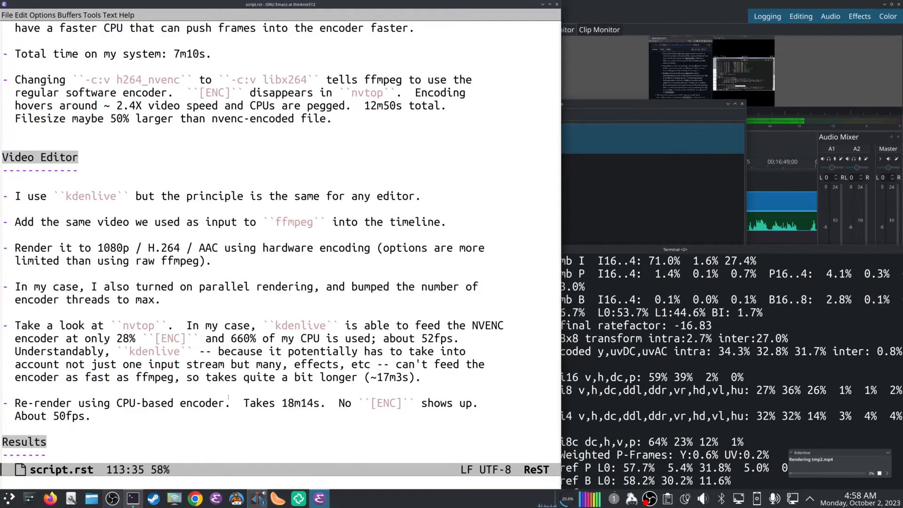
{"action": "key", "text": "Up"}
{"action": "key", "text": "Up"}
{"action": "key", "text": "Up"}
{"action": "key", "text": "Up"}
{"action": "key", "text": "Up"}
{"action": "key", "text": "Down"}
{"action": "key", "text": "Down"}
{"action": "key", "text": "Down"}
- Return to Kdenlive, abort the running tmp2.mp4 render job, and close the rendering dialog
{"action": "left_click", "coordinate": [826, 473]}
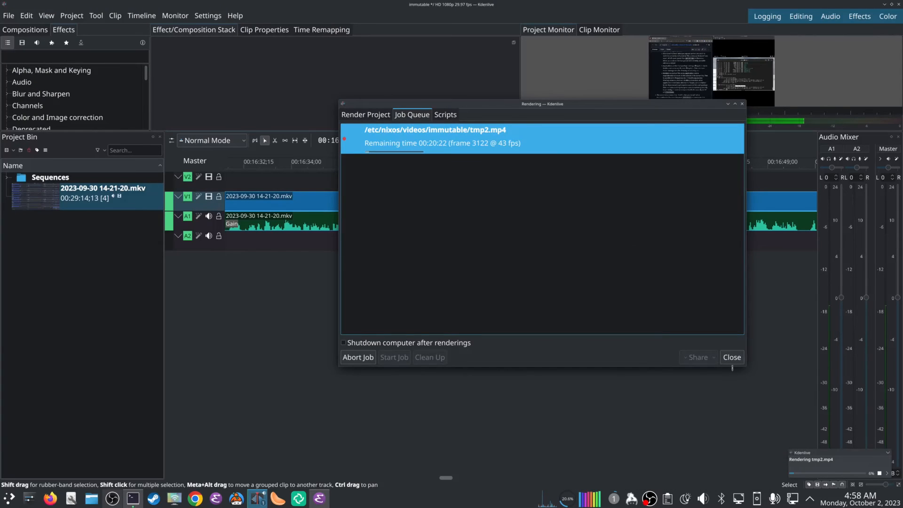
{"action": "left_click", "coordinate": [879, 473]}
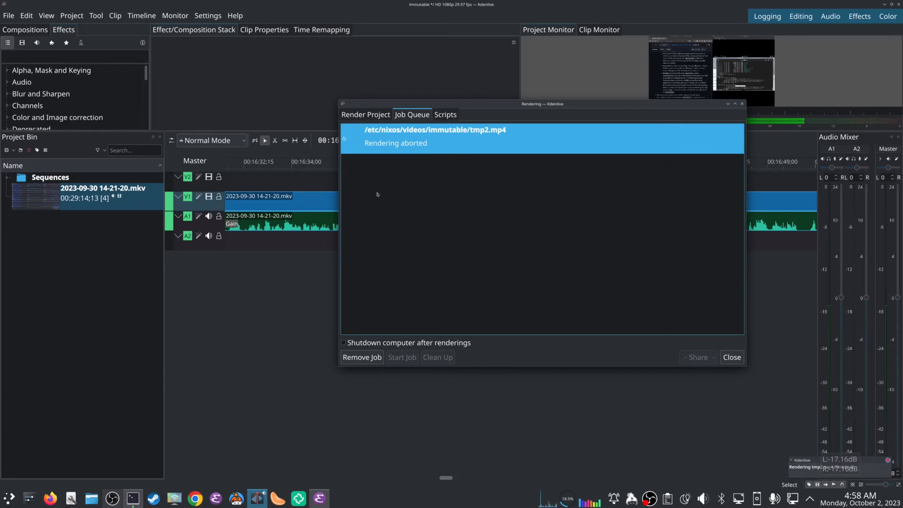
{"action": "left_click", "coordinate": [725, 359]}
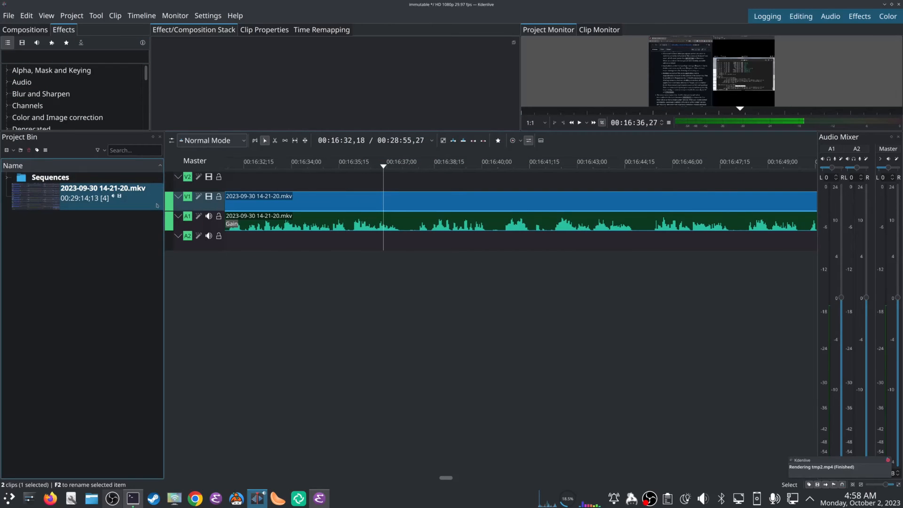
- Reopen the render settings, choose the generic MP4-H264/AAC preset, and start rendering the full project to tmp2.mp4
{"action": "key", "text": "ctrl+Return"}
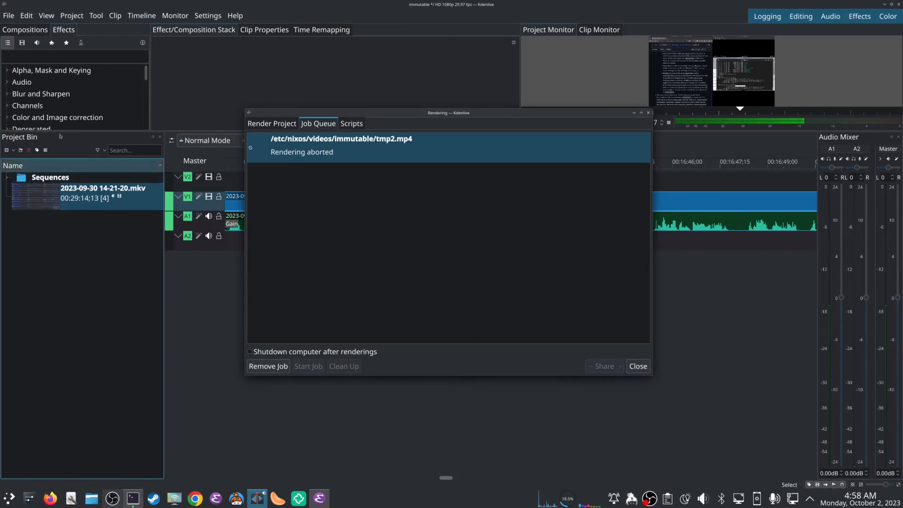
{"action": "left_click", "coordinate": [272, 124]}
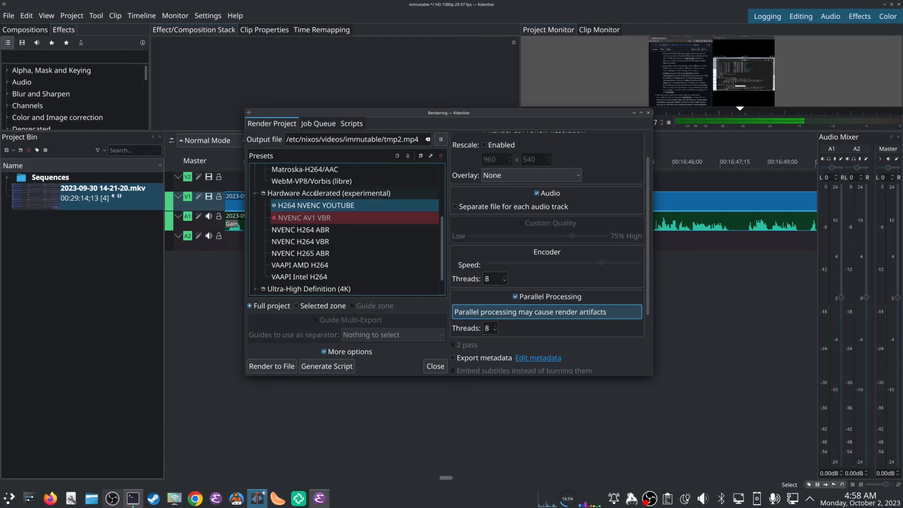
{"action": "scroll", "coordinate": [326, 209], "scroll_direction": "up", "scroll_amount": 3}
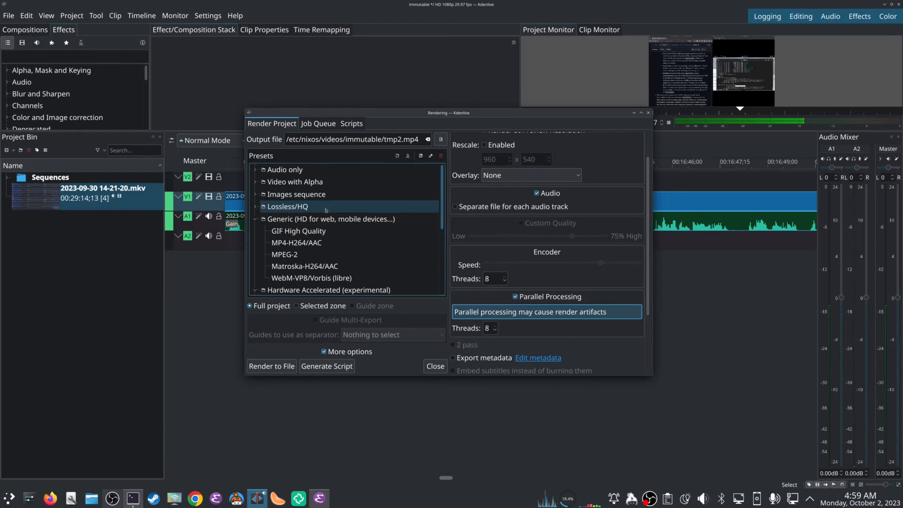
{"action": "left_click", "coordinate": [311, 243]}
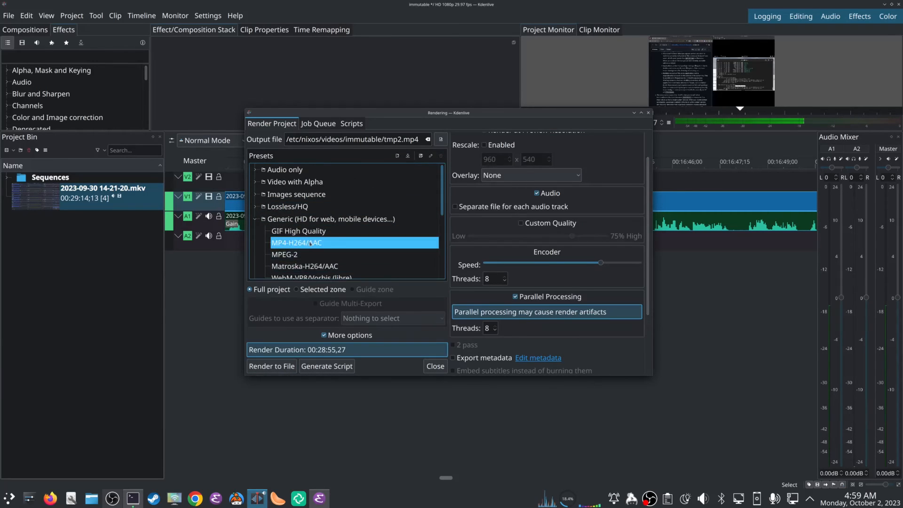
{"action": "left_click", "coordinate": [285, 364]}
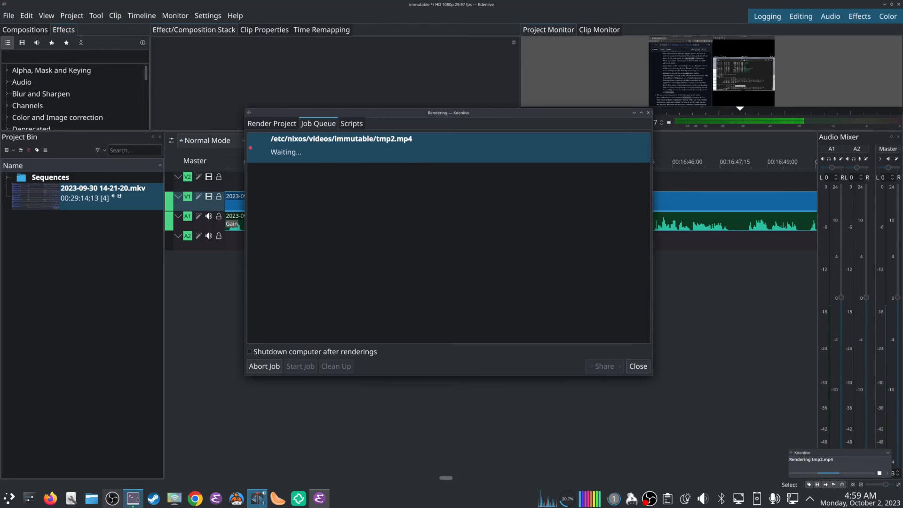
- Check the terminal and the Emacs notes, moving the notes clear of the job queue to watch the CPU-based render's progress
{"action": "left_click", "coordinate": [133, 498]}
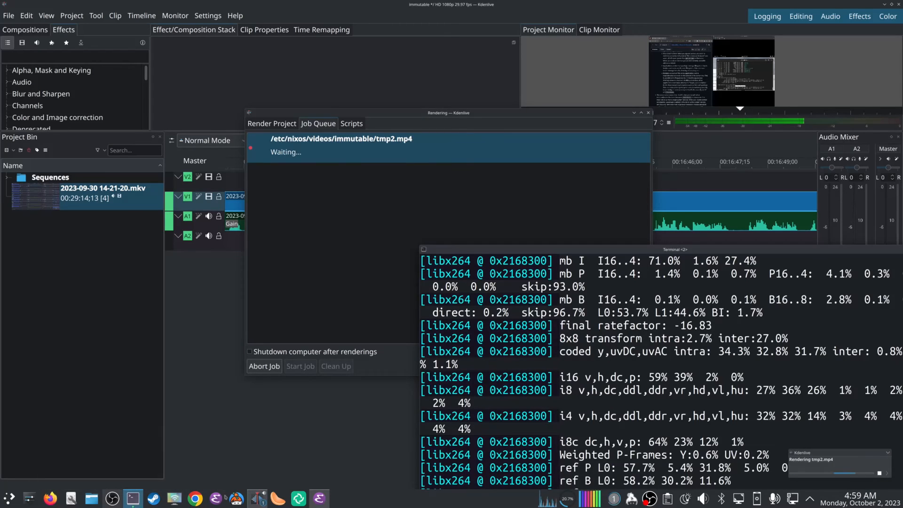
{"action": "left_click", "coordinate": [319, 498]}
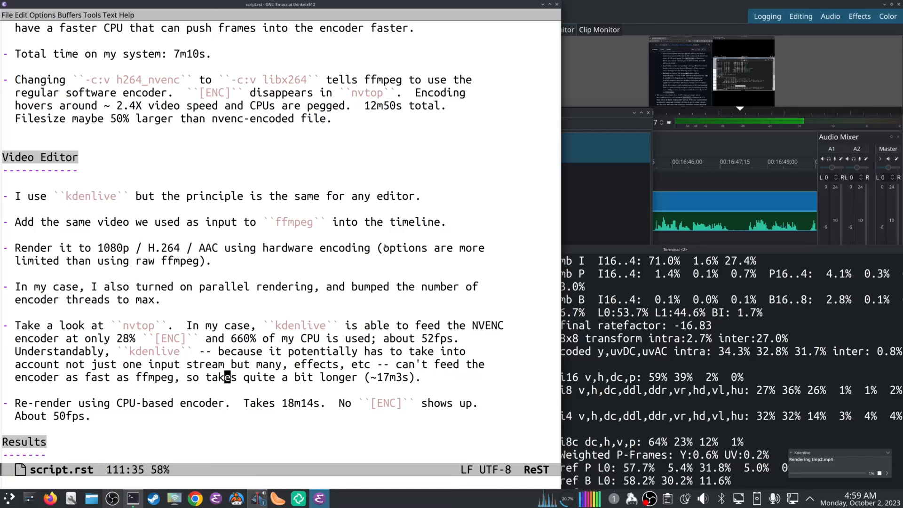
{"action": "left_click_drag", "start_coordinate": [457, 7], "coordinate": [565, 229]}
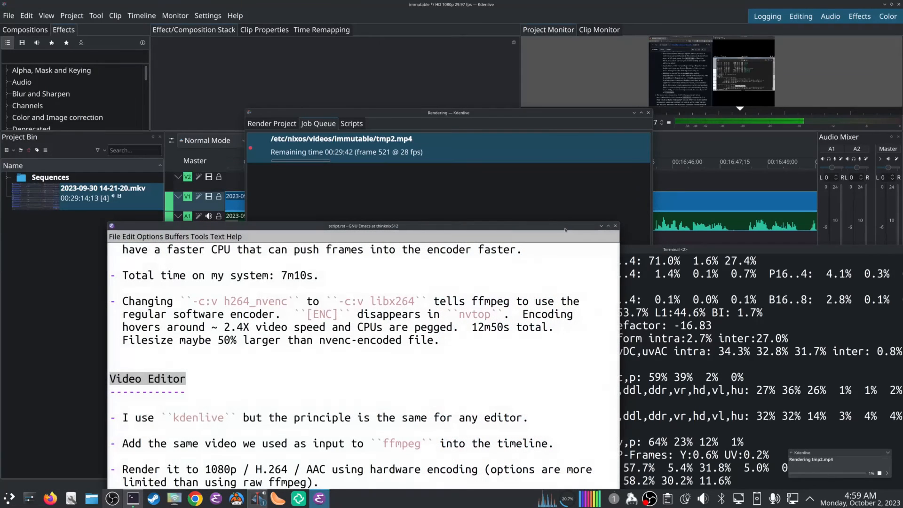
{"action": "left_click", "coordinate": [523, 123]}
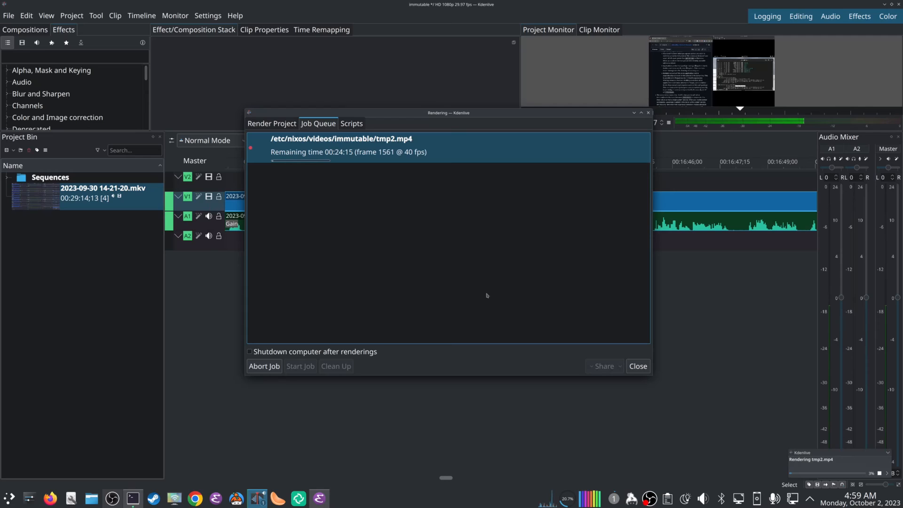
- Close the rendering dialog and bring nvtop forward, repositioning it to examine the GPU graph, ENC usage and process list
{"action": "left_click", "coordinate": [638, 366]}
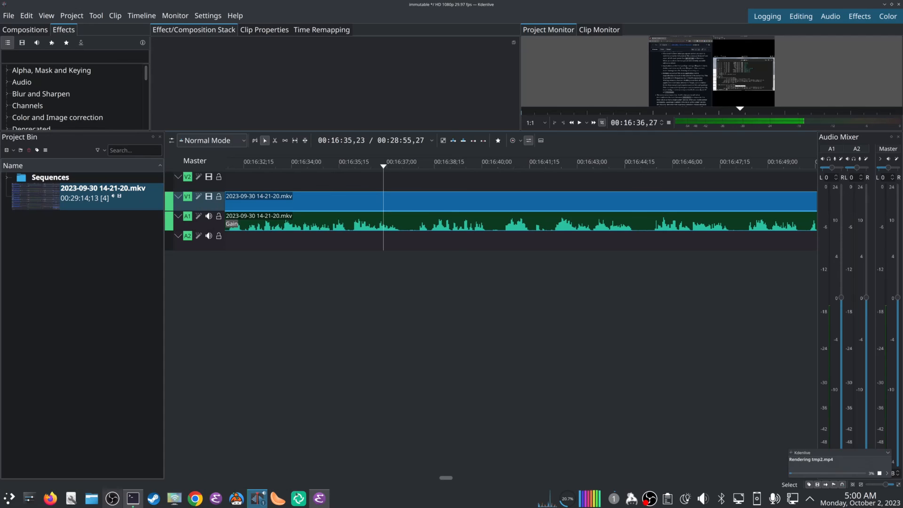
{"action": "left_click", "coordinate": [319, 498]}
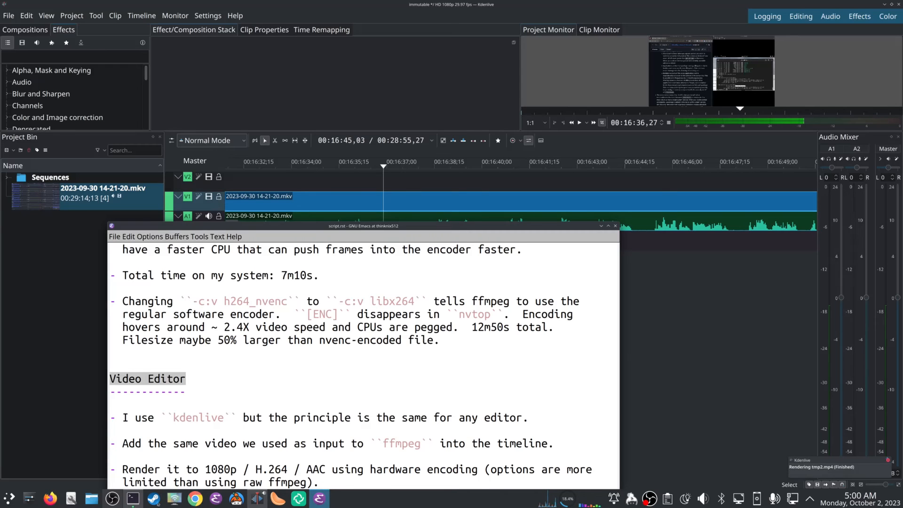
{"action": "left_click", "coordinate": [133, 498]}
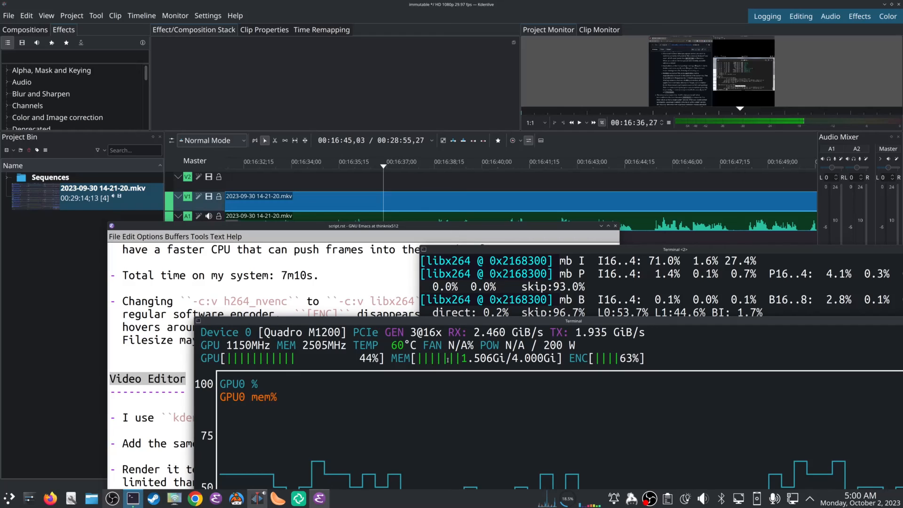
{"action": "left_click_drag", "start_coordinate": [559, 321], "coordinate": [502, 127]}
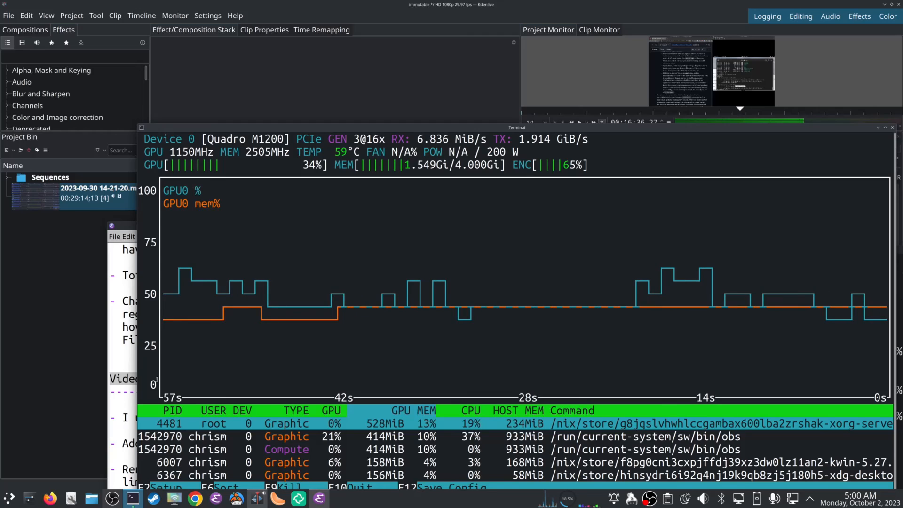
- Bring the script.rst notes forward, reposition them for reading, and read through the Results section to its end
{"action": "left_click", "coordinate": [129, 385]}
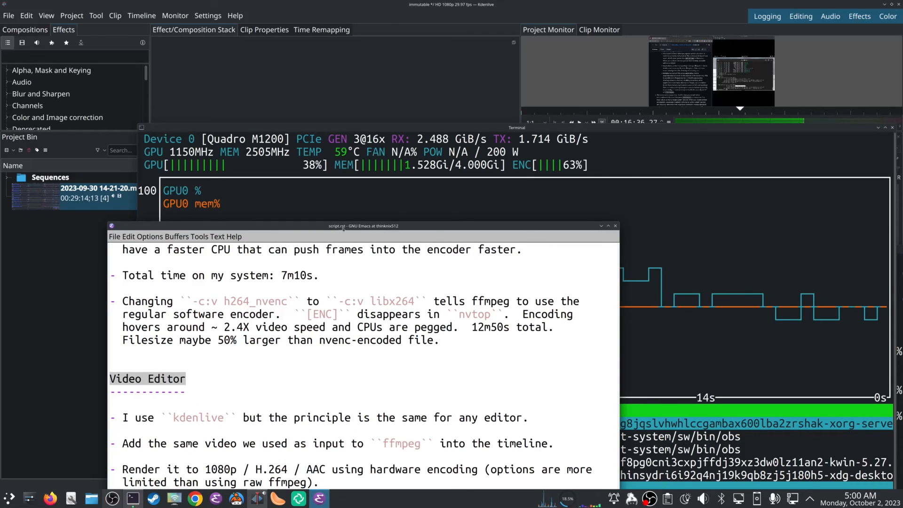
{"action": "left_click_drag", "start_coordinate": [343, 229], "coordinate": [459, 44]}
{"action": "key", "text": "Down"}
{"action": "key", "text": "Down"}
{"action": "key", "text": "Down"}
{"action": "key", "text": "Down"}
{"action": "key", "text": "Down"}
{"action": "key", "text": "Down"}
{"action": "key", "text": "Down"}
{"action": "key", "text": "Down"}
{"action": "key", "text": "Down"}
{"action": "key", "text": "Down"}
{"action": "key", "text": "Down"}
{"action": "key", "text": "Down"}
{"action": "key", "text": "Down"}
{"action": "key", "text": "Down"}
{"action": "key", "text": "Down"}
{"action": "key", "text": "Down"}
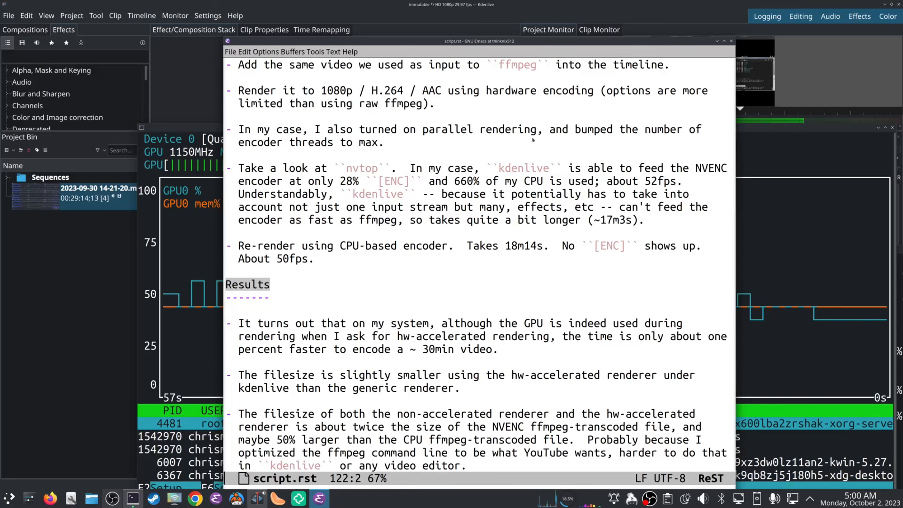
{"action": "key", "text": "Down"}
{"action": "key", "text": "Down"}
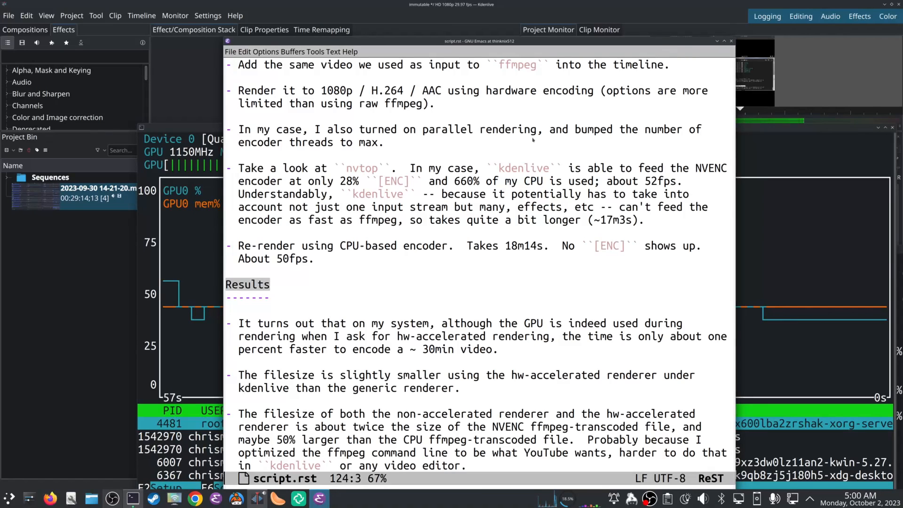
{"action": "key", "text": "Up"}
{"action": "key", "text": "Down"}
{"action": "key", "text": "Down"}
{"action": "key", "text": "Down"}
{"action": "key", "text": "Down"}
{"action": "key", "text": "Down"}
{"action": "key", "text": "Down"}
{"action": "key", "text": "Down"}
{"action": "key", "text": "Down"}
{"action": "key", "text": "Down"}
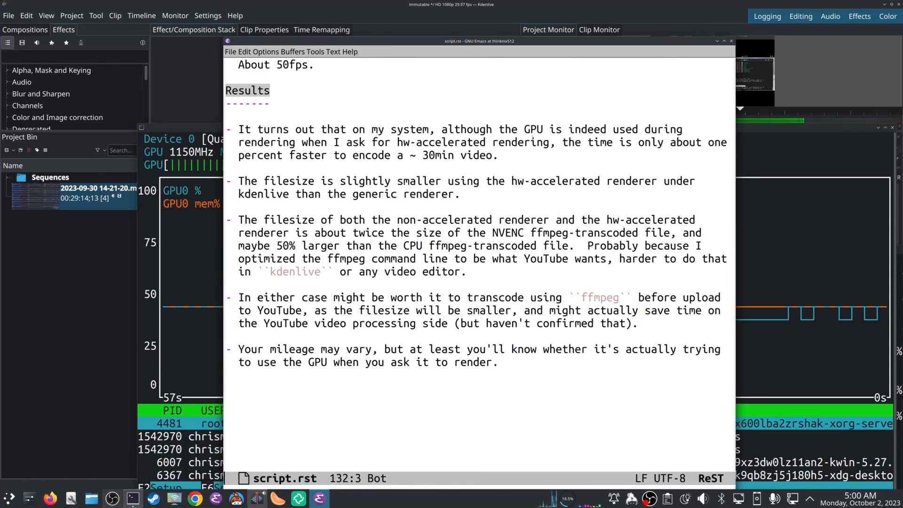